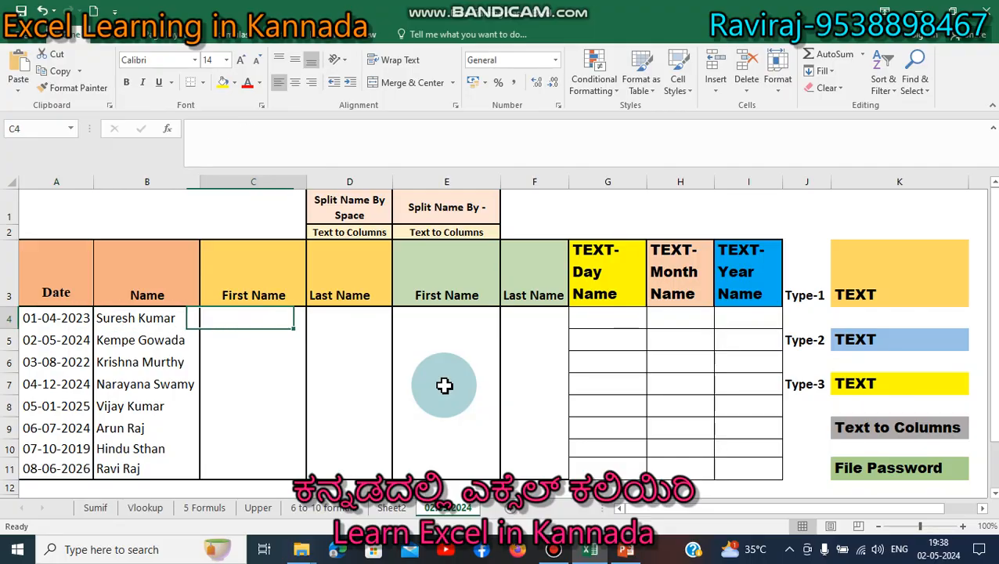
- Enter the formula =TEXT(A4,"dddd") in G4 to extract the day name from the date
{"action": "key", "text": "Down"}
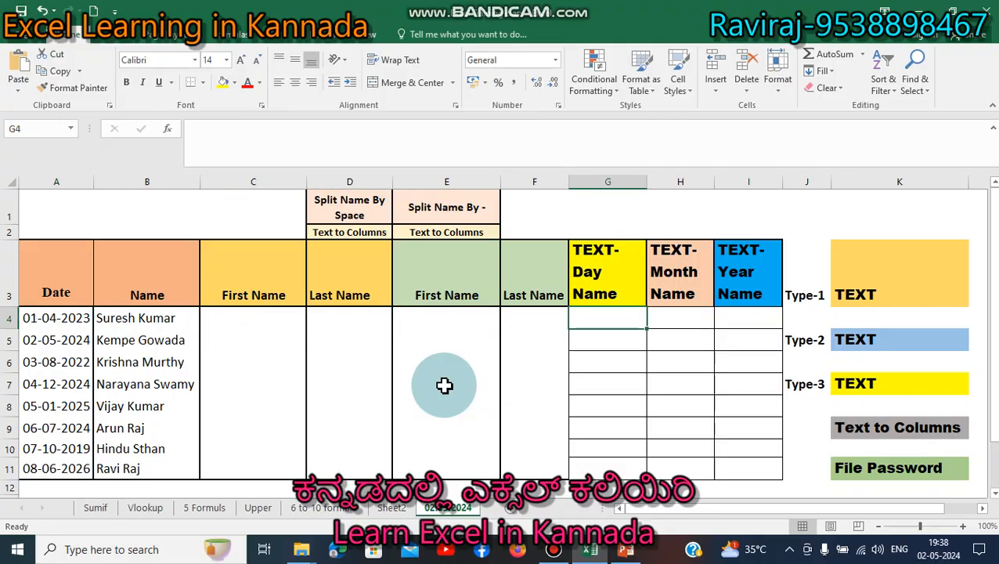
{"action": "type", "text": "=t"}
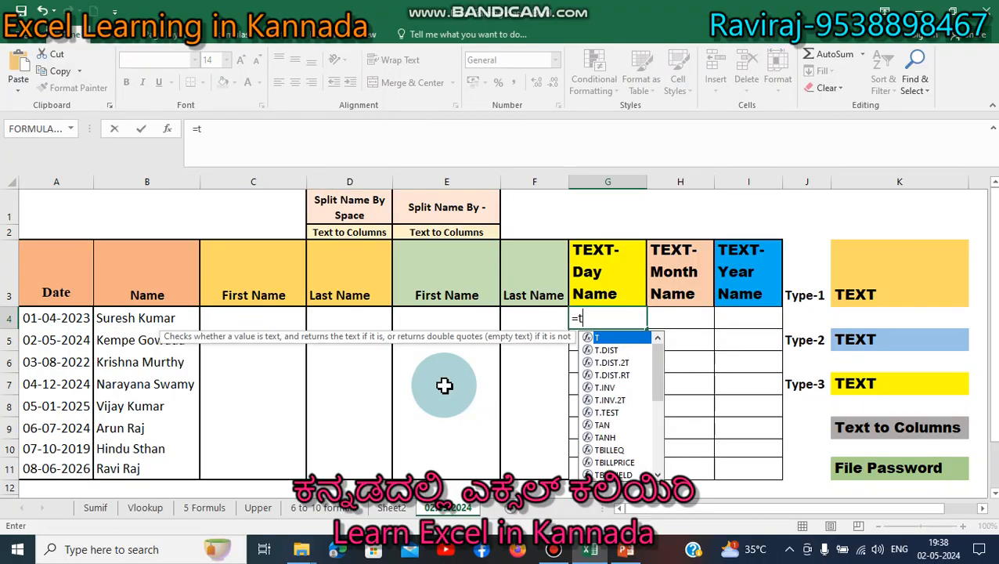
{"action": "type", "text": "ext"}
{"action": "key", "text": "Tab"}
{"action": "key", "text": "Left"}
{"action": "key", "text": "Left"}
{"action": "key", "text": "Left"}
{"action": "key", "text": "Left"}
{"action": "key", "text": "Left"}
{"action": "key", "text": "Left"}
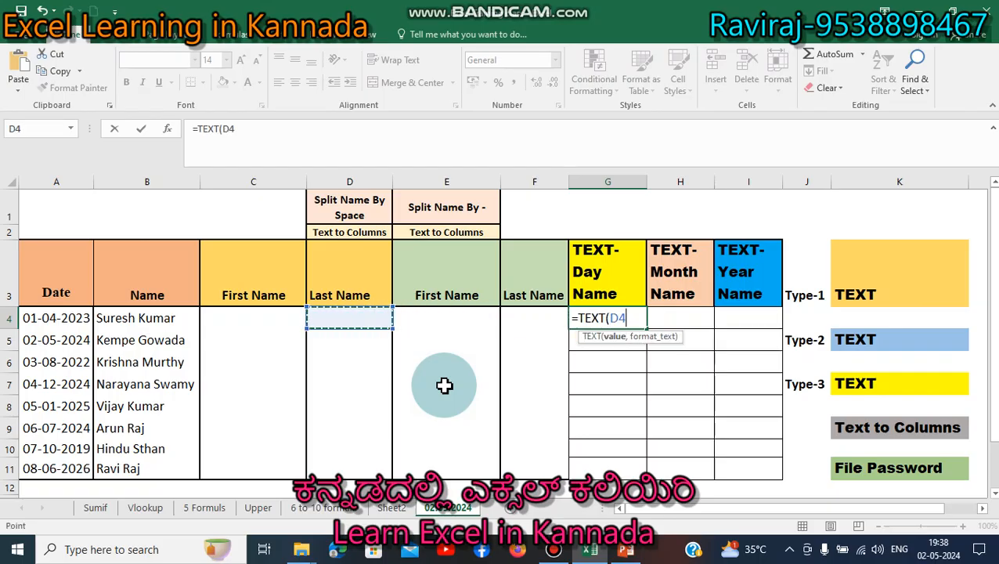
{"action": "type", "text": ",\"dddd"}
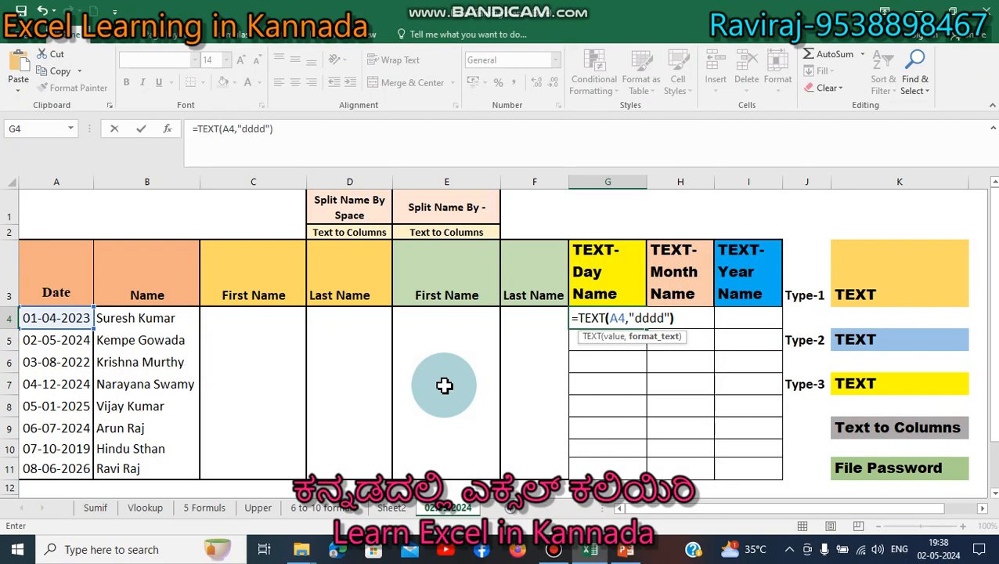
{"action": "key", "text": "ctrl+Return"}
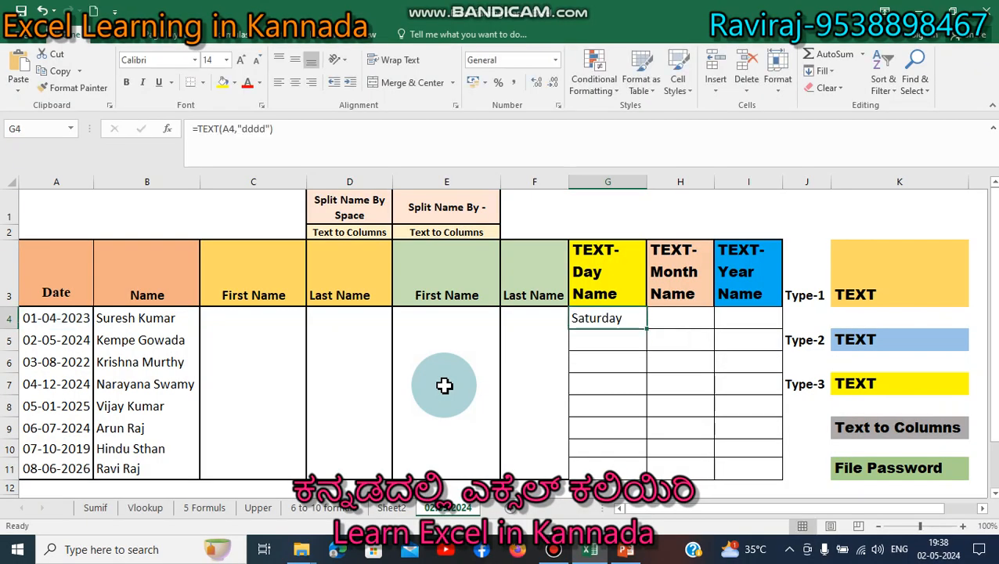
- Copy the day-name formula from G4 down through G5:G11
{"action": "key", "text": "ctrl+c"}
{"action": "key", "text": "Down"}
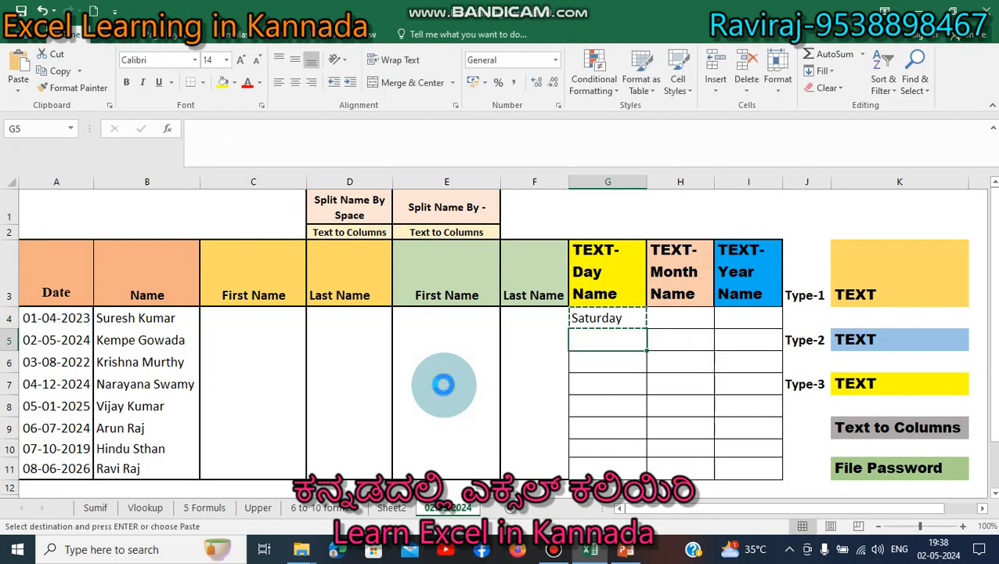
{"action": "key", "text": "ctrl+v"}
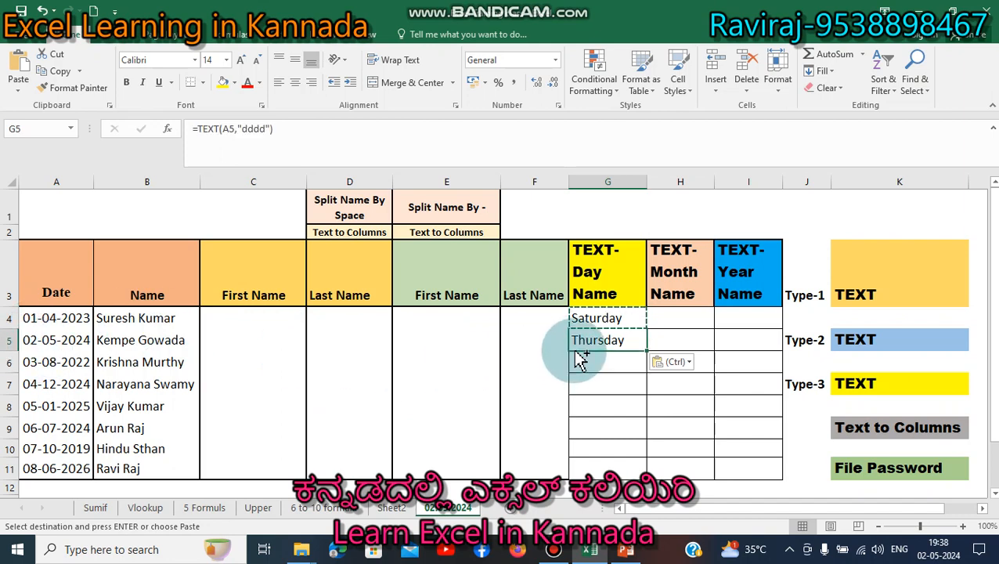
{"action": "key", "text": "ctrl+c"}
{"action": "key", "text": "Down"}
{"action": "key", "text": "shift+Down"}
{"action": "key", "text": "shift+Down"}
{"action": "key", "text": "shift+Down"}
{"action": "key", "text": "shift+Down"}
{"action": "key", "text": "shift+Down"}
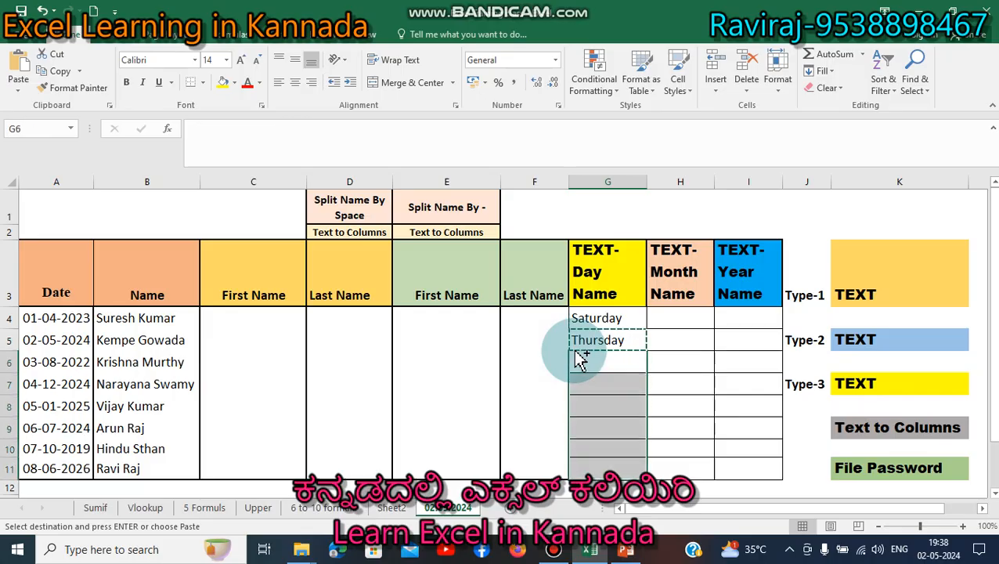
{"action": "key", "text": "Return"}
- Examine the first dates in column A as the source for the month names
{"action": "key", "text": "Up"}
{"action": "key", "text": "Up"}
{"action": "key", "text": "Right"}
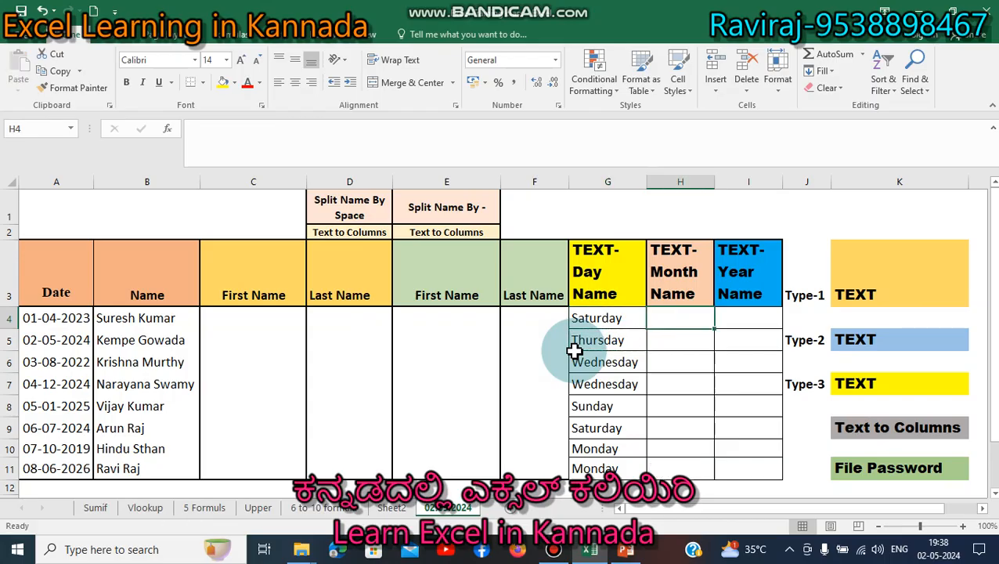
{"action": "key", "text": "Left"}
{"action": "key", "text": "Left"}
{"action": "key", "text": "Left"}
{"action": "key", "text": "Left"}
{"action": "key", "text": "Left"}
{"action": "key", "text": "Left"}
{"action": "key", "text": "Left"}
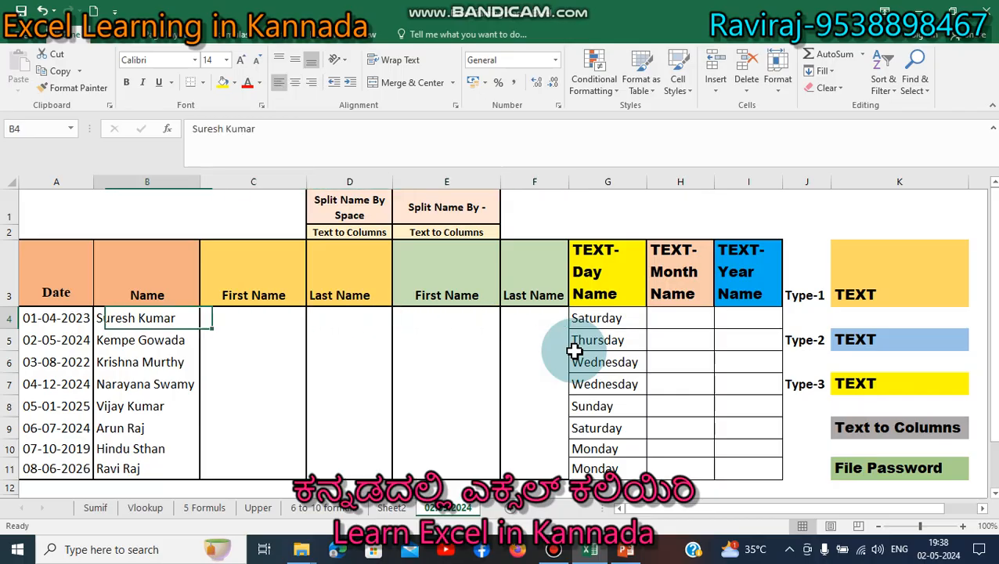
{"action": "key", "text": "Down"}
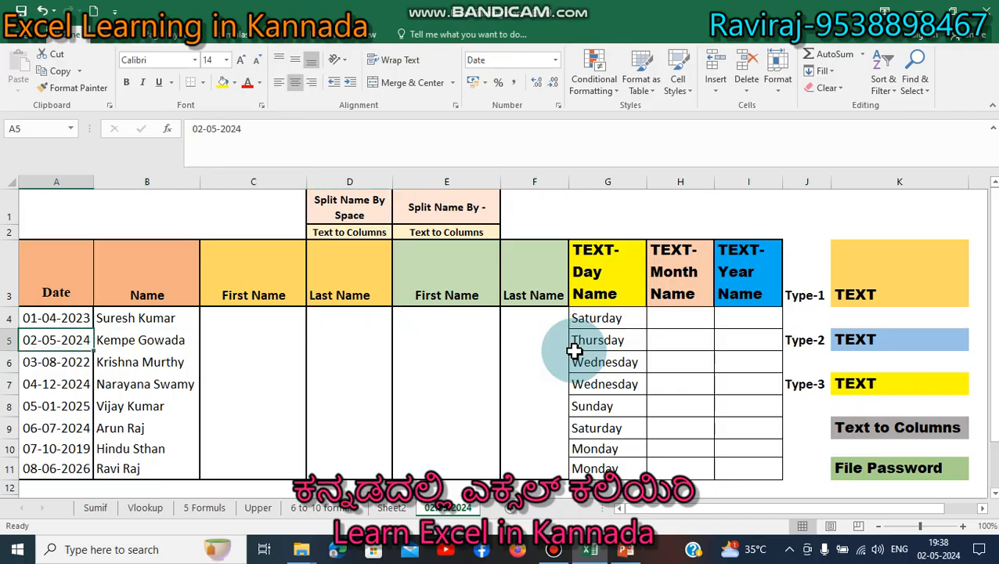
{"action": "key", "text": "Up"}
{"action": "key", "text": "Right"}
{"action": "key", "text": "Right"}
{"action": "key", "text": "Right"}
{"action": "key", "text": "Right"}
{"action": "key", "text": "Right"}
{"action": "key", "text": "Right"}
{"action": "key", "text": "Right"}
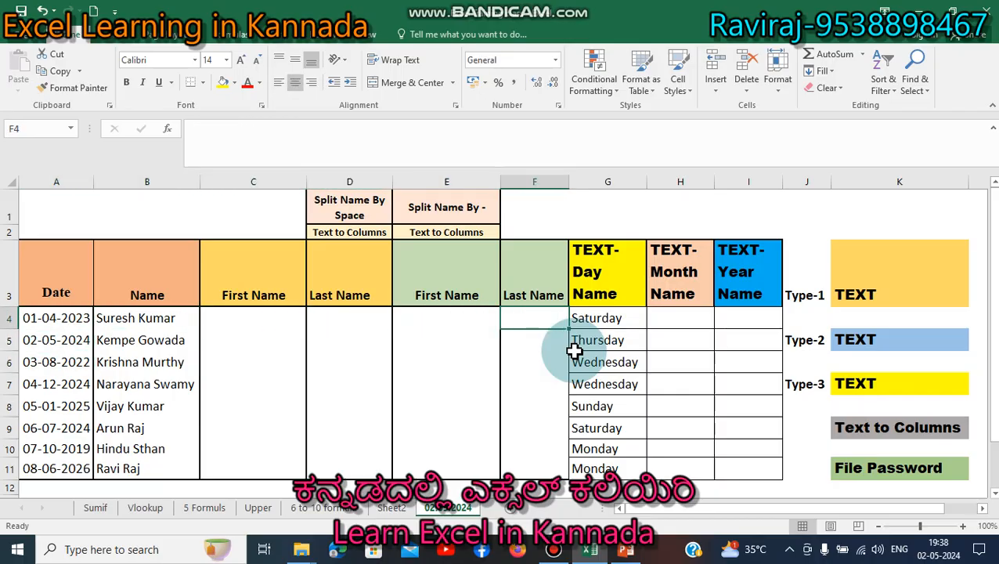
- Enter the formula =TEXT(A4,"mmmm") in H4 to extract the month name from the date
{"action": "type", "text": "=t"}
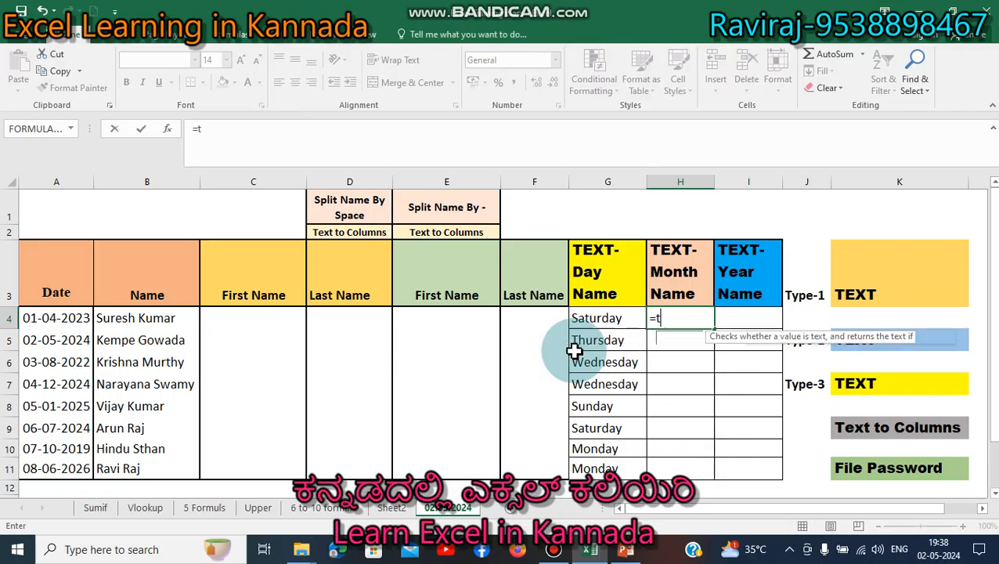
{"action": "type", "text": "ext"}
{"action": "key", "text": "Tab"}
{"action": "key", "text": "Left"}
{"action": "key", "text": "Left"}
{"action": "key", "text": "Left"}
{"action": "key", "text": "Left"}
{"action": "key", "text": "Left"}
{"action": "key", "text": "Left"}
{"action": "key", "text": "Left"}
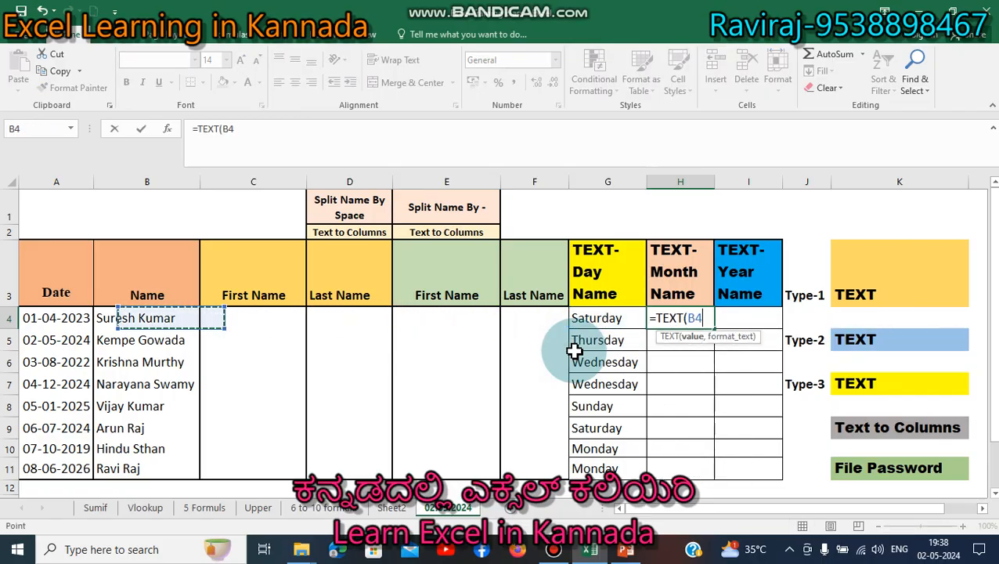
{"action": "type", "text": ","}
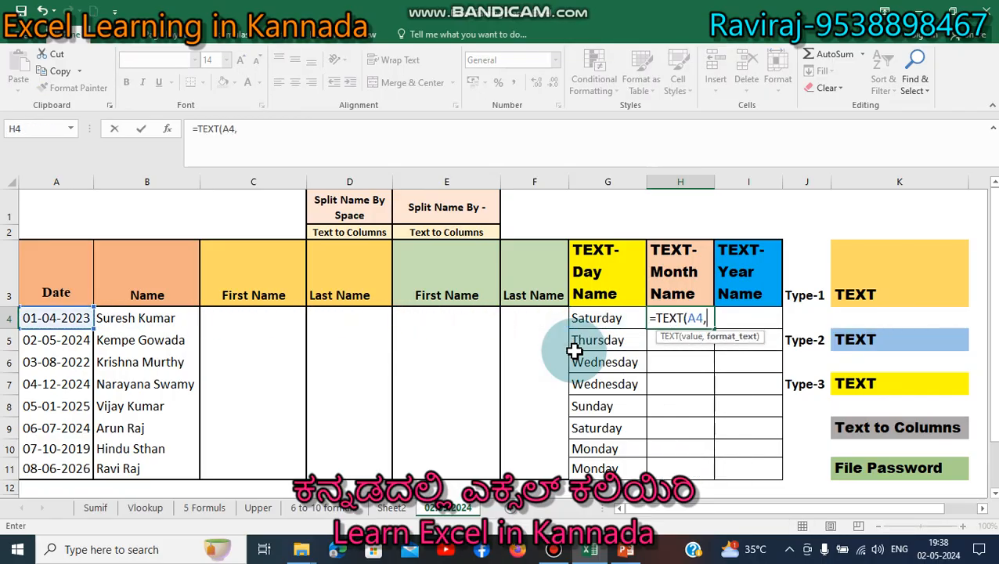
{"action": "type", "text": "\"mmmm"}
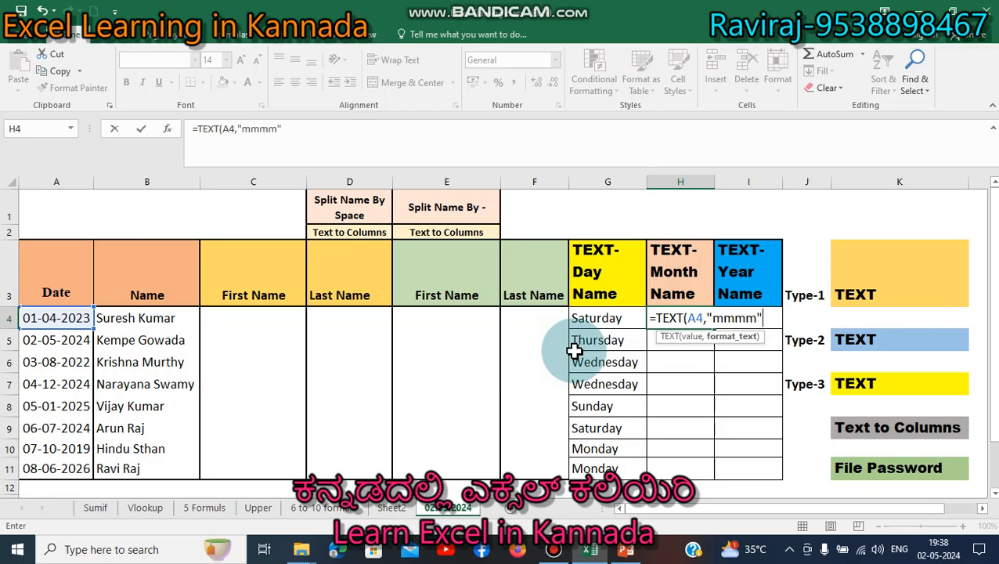
{"action": "key", "text": "ctrl+Return"}
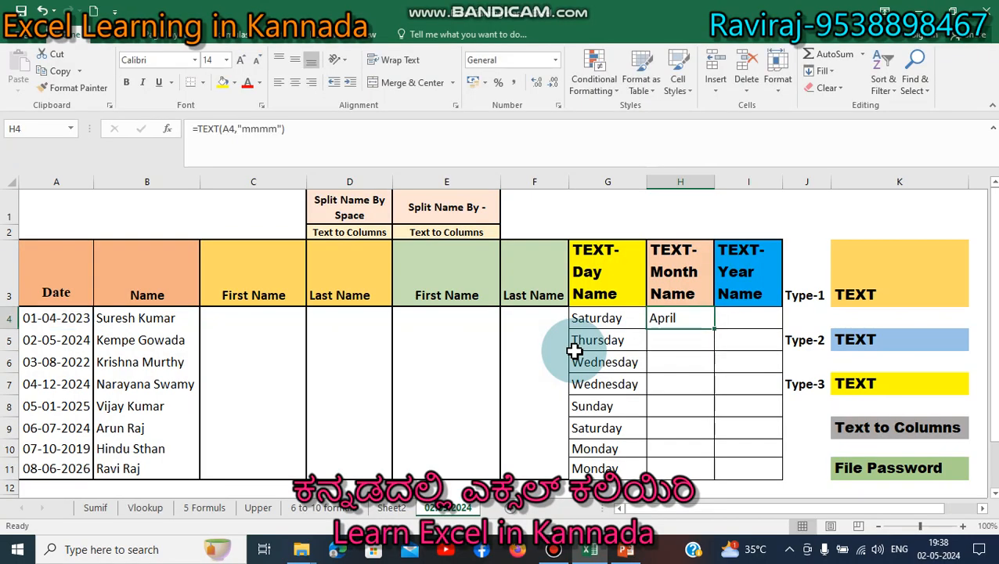
- Copy the month-name formula from H4 down through H5:H11
{"action": "key", "text": "ctrl+c"}
{"action": "key", "text": "Down"}
{"action": "key", "text": "shift+Down"}
{"action": "key", "text": "shift+Down"}
{"action": "key", "text": "shift+Down"}
{"action": "key", "text": "shift+Down"}
{"action": "key", "text": "shift+Down"}
{"action": "key", "text": "shift+Down"}
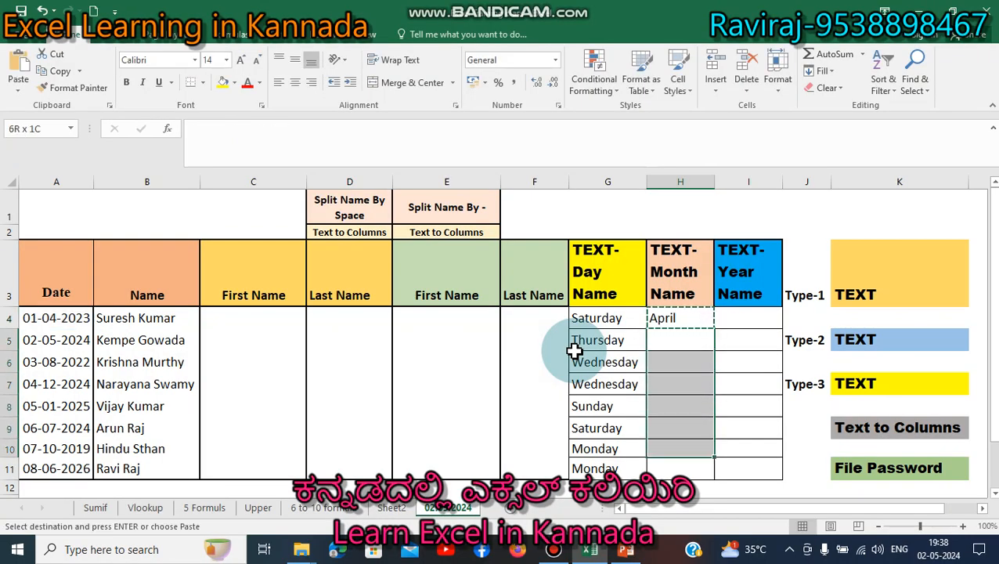
{"action": "key", "text": "ctrl+v"}
{"action": "key", "text": "Escape"}
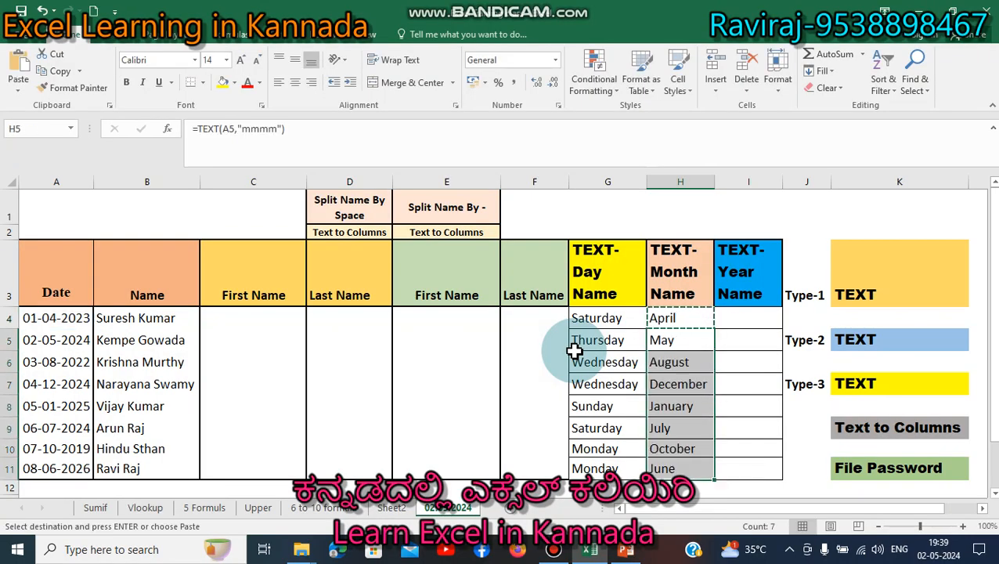
{"action": "key", "text": "Up"}
{"action": "key", "text": "Right"}
{"action": "type", "text": "="}
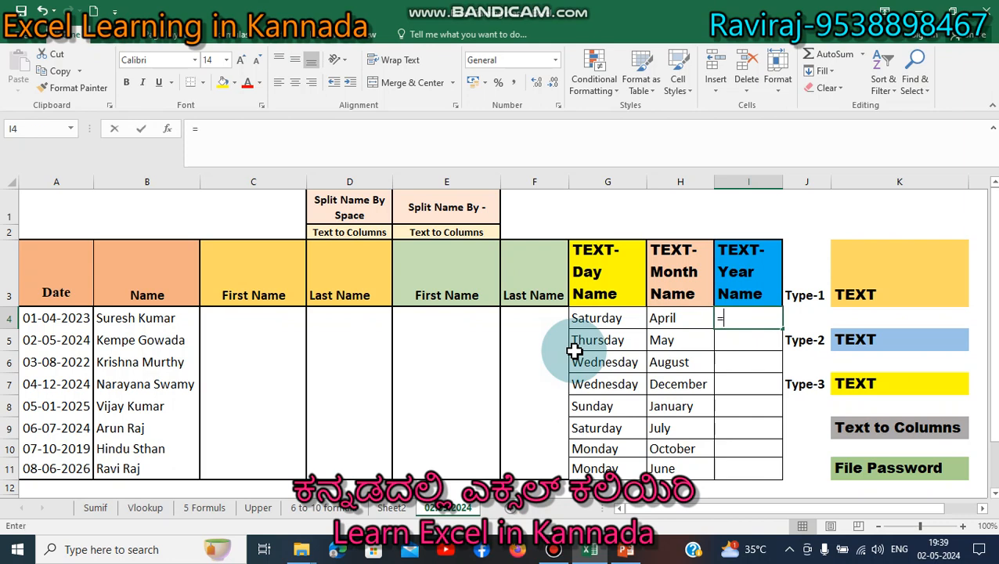
{"action": "key", "text": "Escape"}
- Examine the year part of the first dates in column A
{"action": "key", "text": "Left"}
{"action": "key", "text": "Left"}
{"action": "key", "text": "Left"}
{"action": "key", "text": "Left"}
{"action": "key", "text": "Left"}
{"action": "key", "text": "Left"}
{"action": "key", "text": "Left"}
{"action": "key", "text": "Left"}
{"action": "key", "text": "Down"}
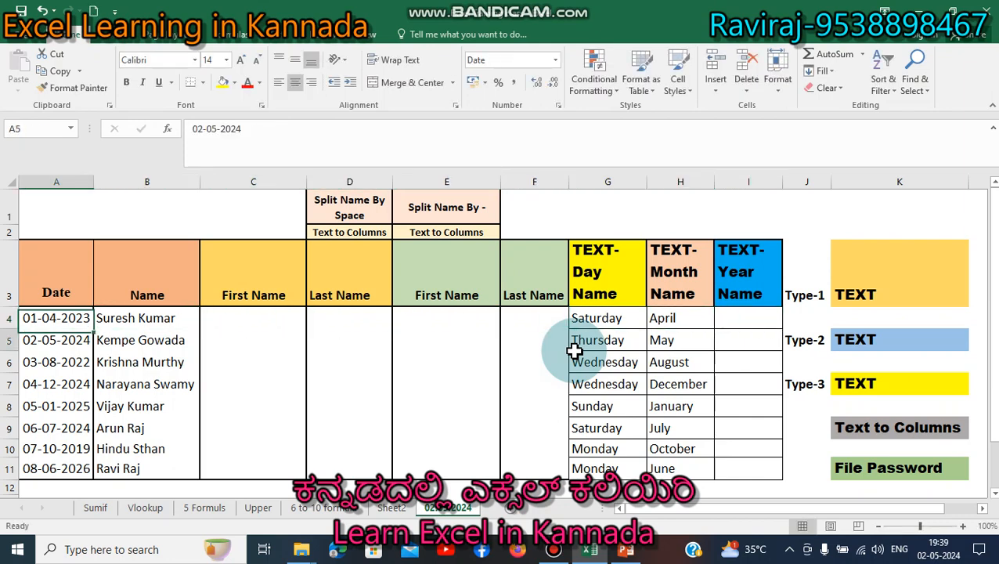
{"action": "key", "text": "Down"}
{"action": "key", "text": "Up"}
{"action": "key", "text": "Up"}
{"action": "key", "text": "Right"}
{"action": "key", "text": "Right"}
{"action": "key", "text": "Right"}
{"action": "key", "text": "Right"}
{"action": "key", "text": "Right"}
{"action": "key", "text": "Right"}
{"action": "key", "text": "Right"}
{"action": "key", "text": "Right"}
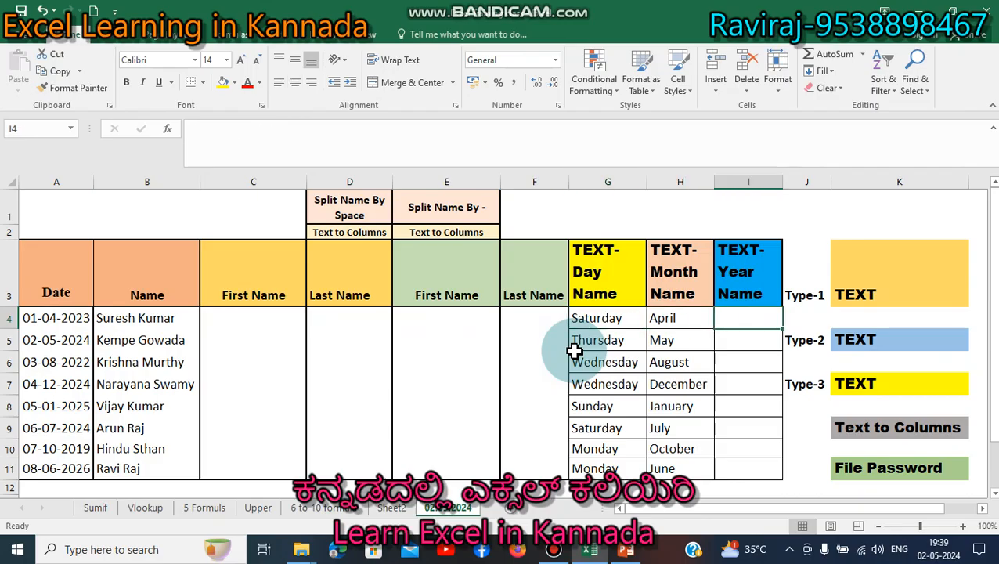
- Enter the formula =TEXT(A4,"yyyy") in I4 to extract the year from the date
{"action": "type", "text": "=te"}
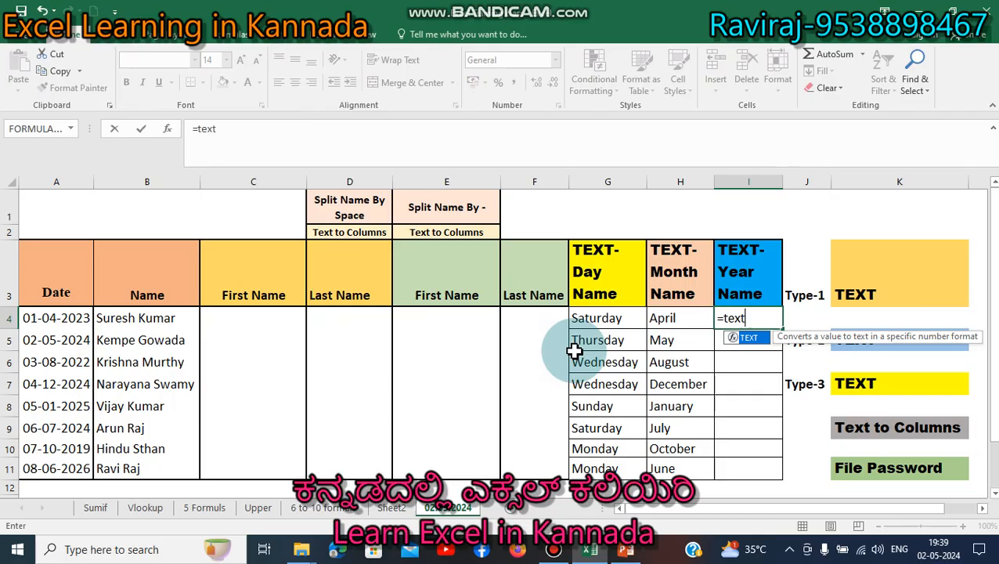
{"action": "type", "text": "xt"}
{"action": "key", "text": "Tab"}
{"action": "key", "text": "Left"}
{"action": "key", "text": "Left"}
{"action": "key", "text": "Left"}
{"action": "key", "text": "Left"}
{"action": "key", "text": "Left"}
{"action": "key", "text": "Left"}
{"action": "key", "text": "Left"}
{"action": "key", "text": "Left"}
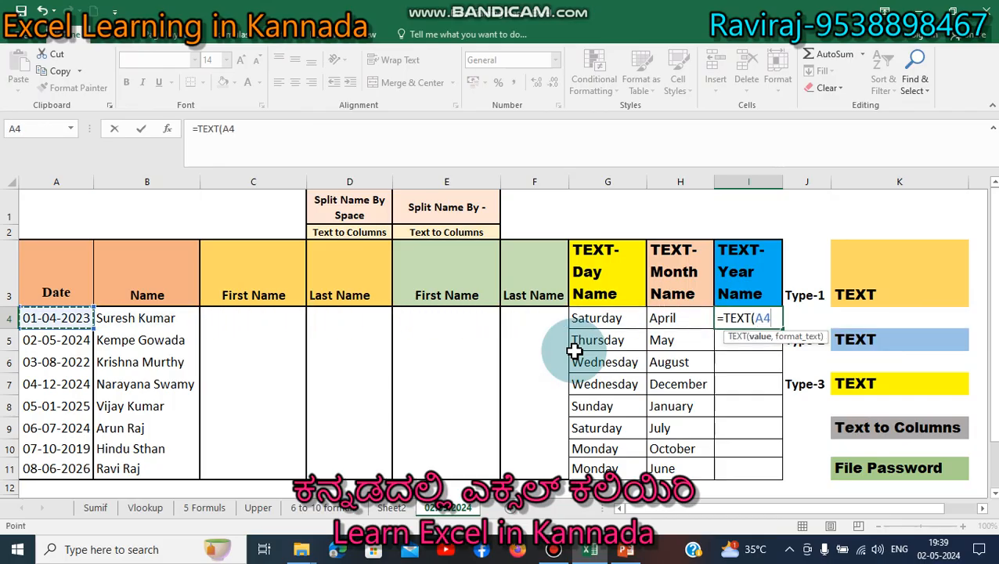
{"action": "type", "text": ","}
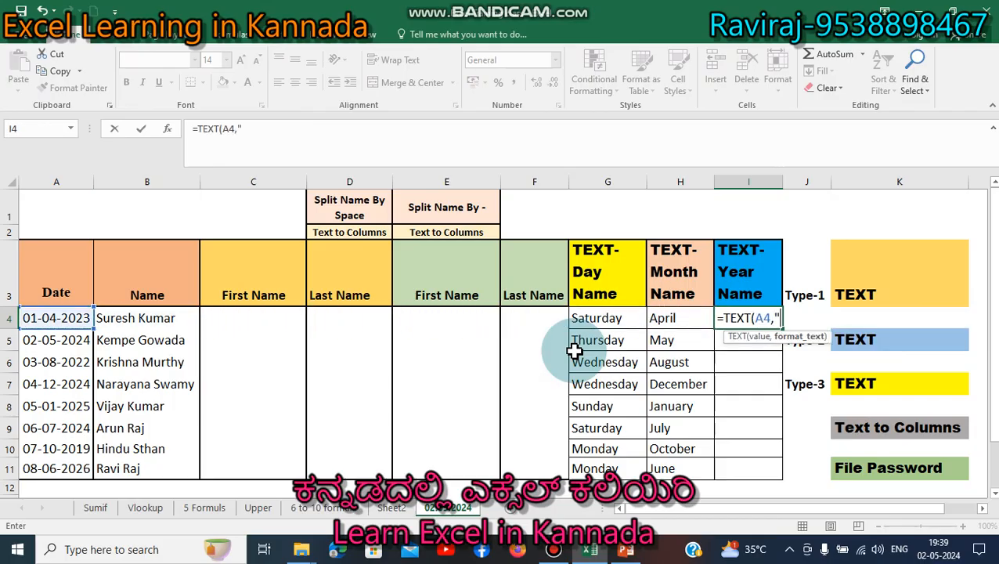
{"action": "type", "text": "\"yyyy\")"}
{"action": "key", "text": "Return"}
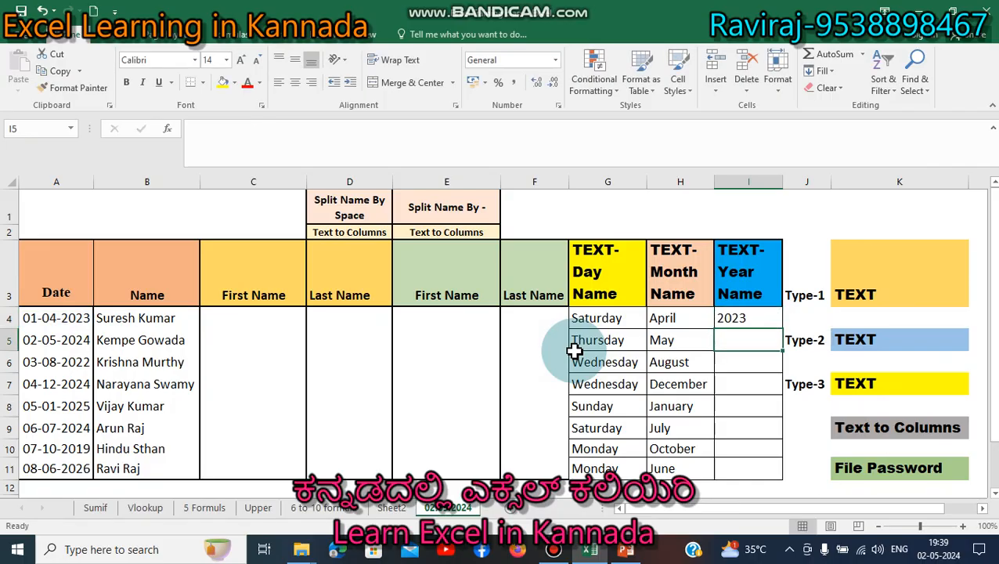
- Copy the year formula from I4 down through I5:I11
{"action": "key", "text": "Up"}
{"action": "key", "text": "ctrl+c"}
{"action": "key", "text": "Down"}
{"action": "key", "text": "shift+Down"}
{"action": "key", "text": "shift+Down"}
{"action": "key", "text": "shift+Down"}
{"action": "key", "text": "shift+Down"}
{"action": "key", "text": "shift+Down"}
{"action": "key", "text": "shift+Down"}
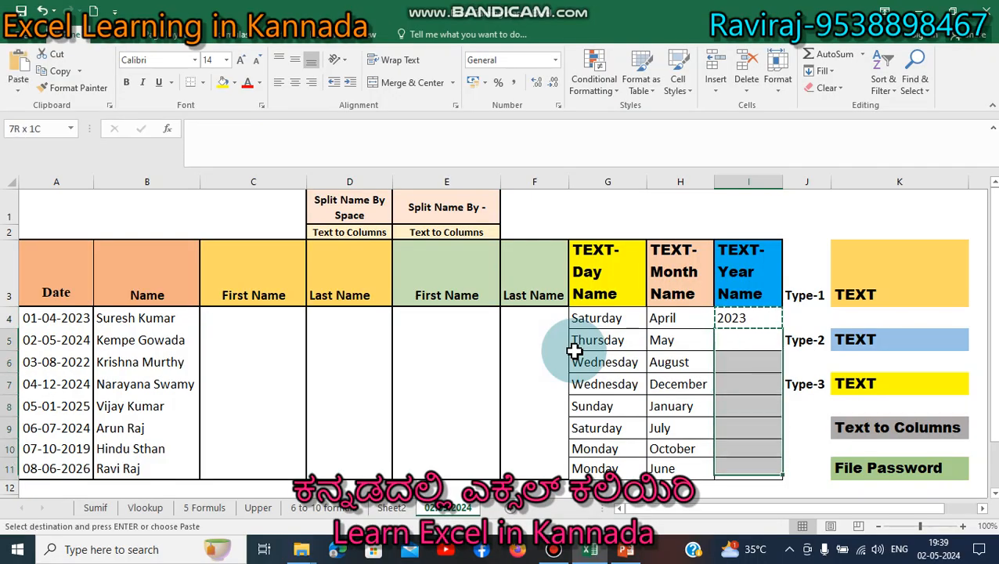
{"action": "key", "text": "ctrl+v"}
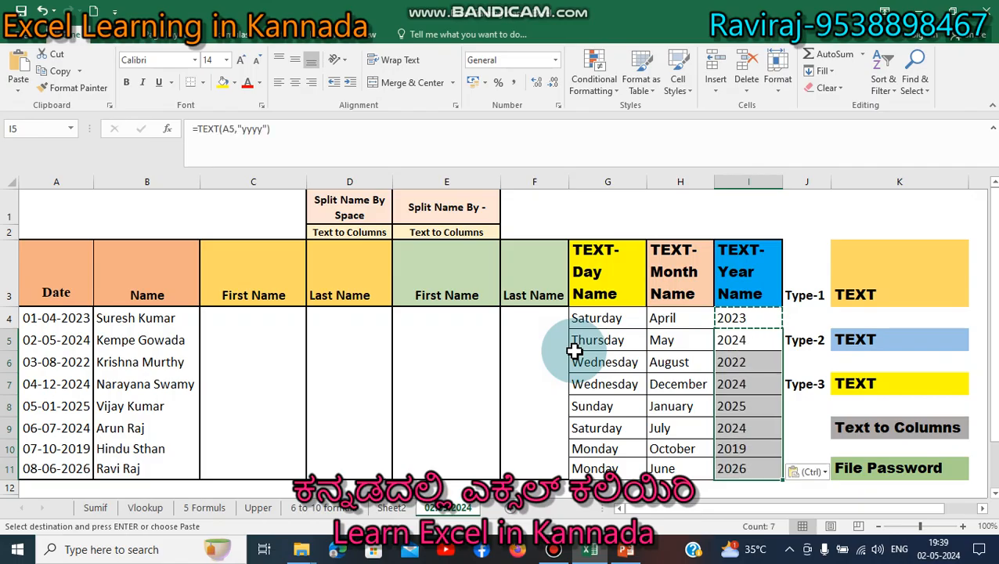
- Compare the date in A6 with the extracted year in I6 and clear the copy marker
{"action": "key", "text": "Down"}
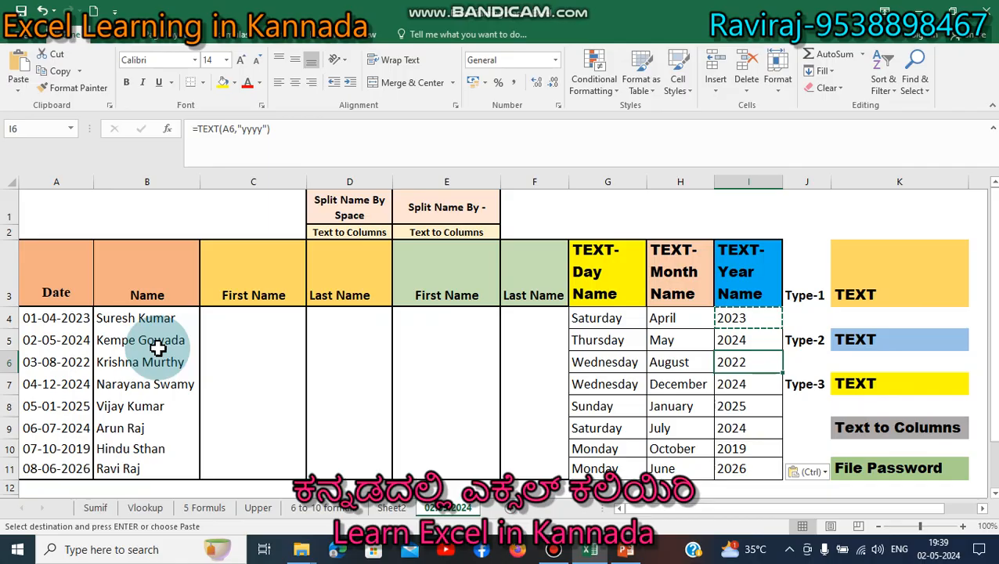
{"action": "left_click", "coordinate": [73, 360]}
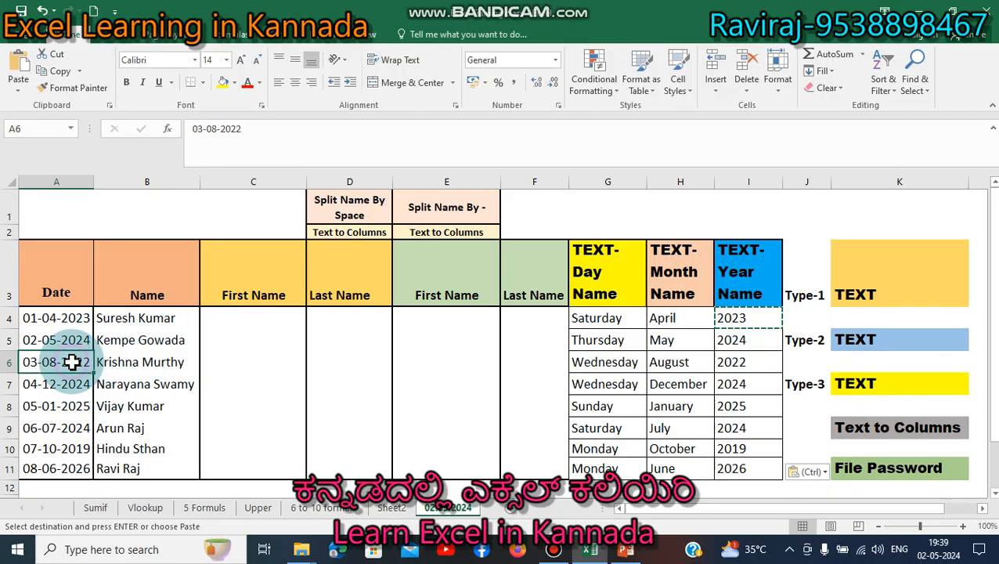
{"action": "left_click", "coordinate": [738, 364]}
{"action": "left_click", "coordinate": [720, 405]}
{"action": "key", "text": "Escape"}
{"action": "key", "text": "Down"}
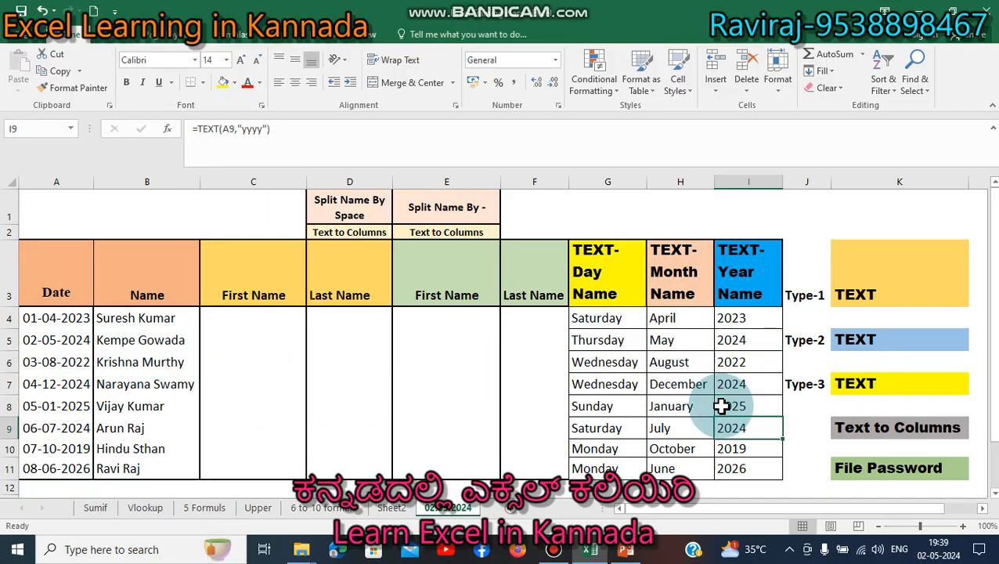
- Examine the full names in the Name column, starting at B4
{"action": "key", "text": "Right"}
{"action": "key", "text": "Left"}
{"action": "key", "text": "Right"}
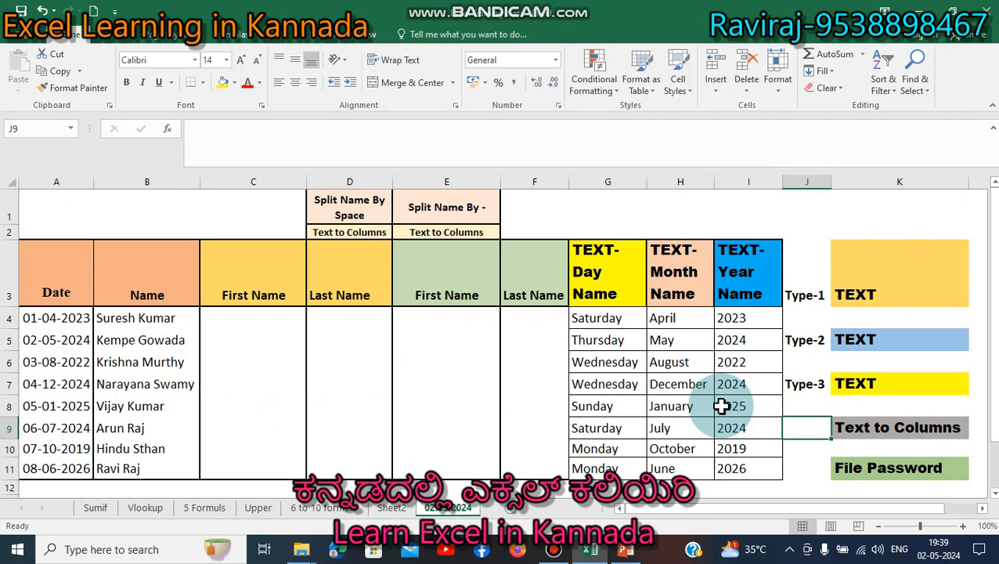
{"action": "key", "text": "Right"}
{"action": "key", "text": "Left"}
{"action": "key", "text": "Left"}
{"action": "key", "text": "Left"}
{"action": "key", "text": "Left"}
{"action": "key", "text": "Left"}
{"action": "key", "text": "Left"}
{"action": "key", "text": "Left"}
{"action": "key", "text": "Left"}
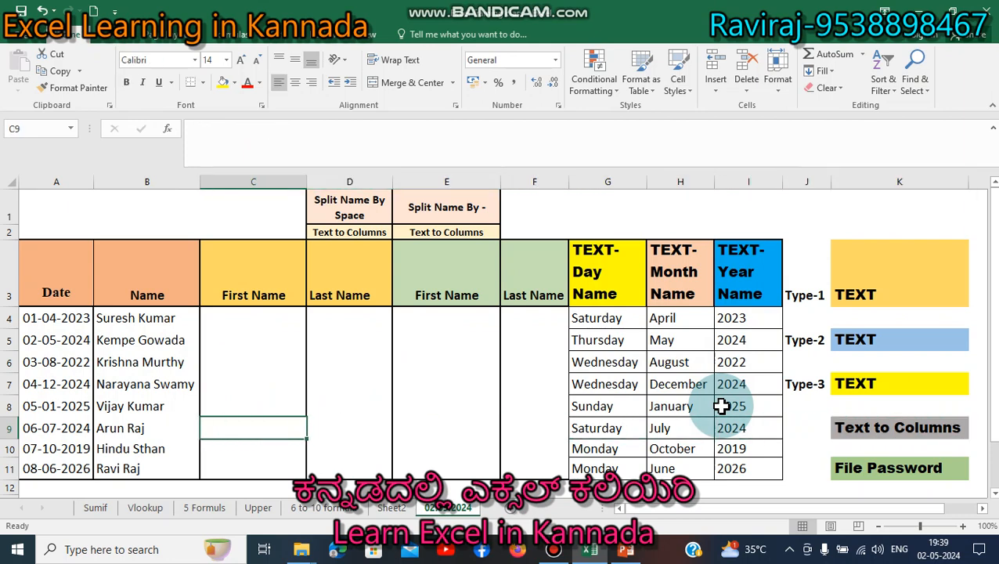
{"action": "key", "text": "Up"}
{"action": "key", "text": "Up"}
{"action": "key", "text": "Up"}
{"action": "key", "text": "Up"}
{"action": "key", "text": "Up"}
{"action": "key", "text": "Left"}
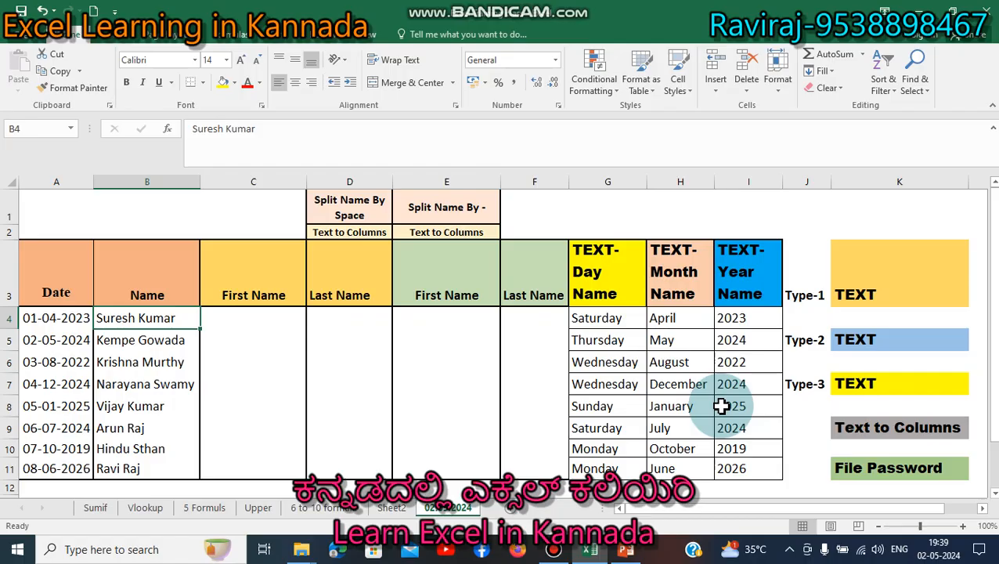
{"action": "key", "text": "Right"}
{"action": "key", "text": "Left"}
{"action": "key", "text": "Down"}
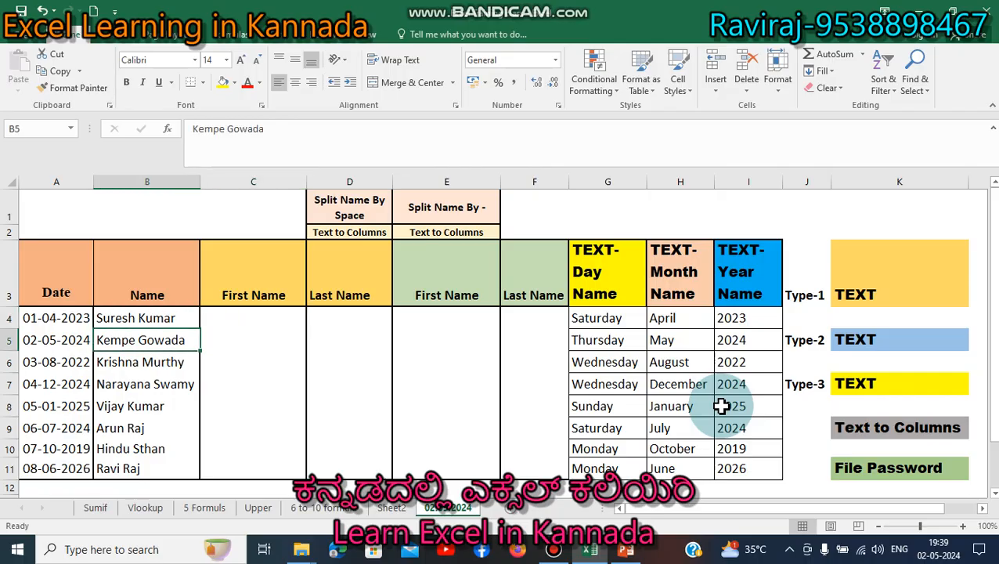
- Copy the full names from B4:B11 into the first First Name column, starting at C4
{"action": "key", "text": "Down"}
{"action": "key", "text": "Up"}
{"action": "key", "text": "Up"}
{"action": "key", "text": "shift+Down"}
{"action": "key", "text": "shift+Down"}
{"action": "key", "text": "shift+Down"}
{"action": "key", "text": "shift+Down"}
{"action": "key", "text": "shift+Down"}
{"action": "key", "text": "shift+Down"}
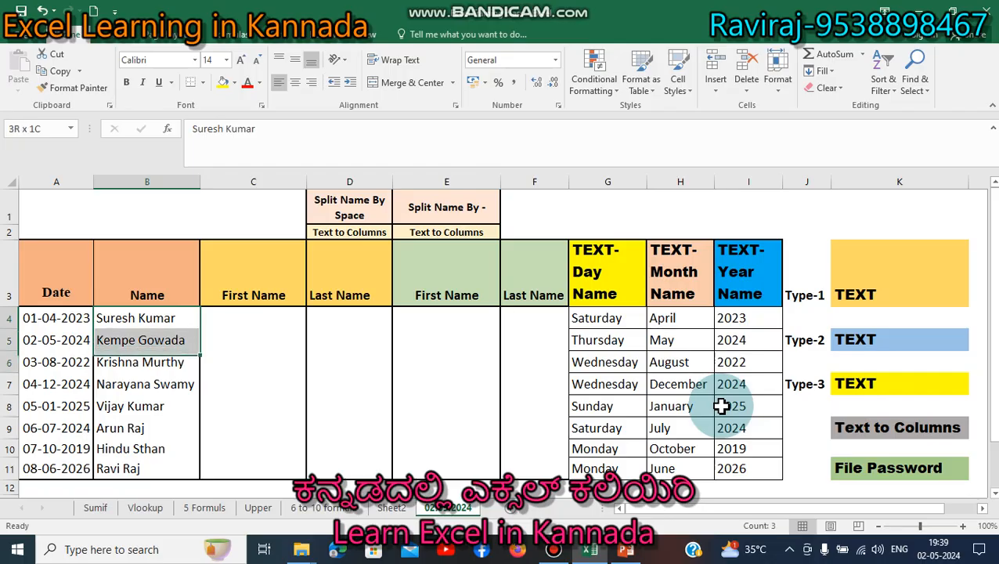
{"action": "key", "text": "shift+Down"}
{"action": "key", "text": "ctrl+c"}
{"action": "key", "text": "Right"}
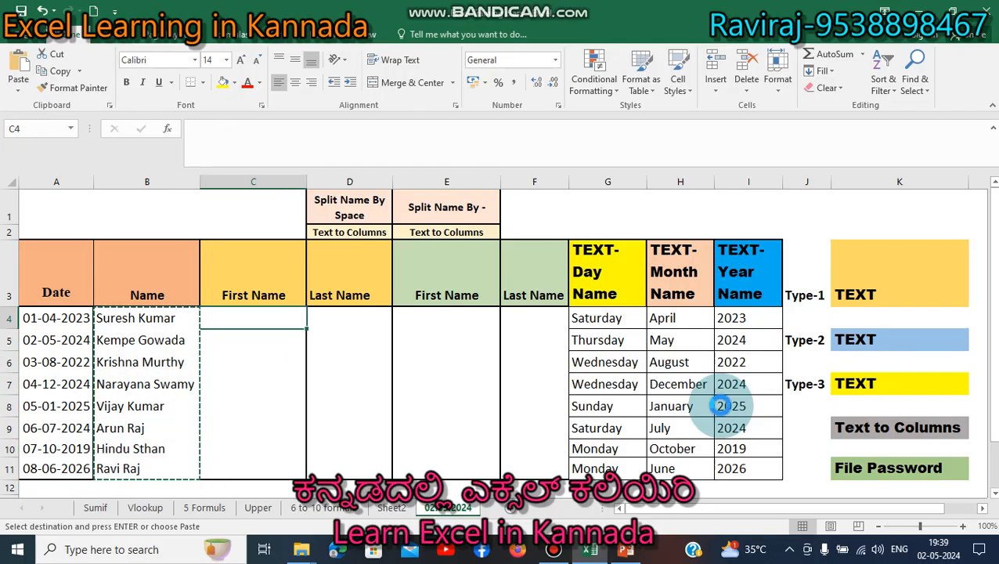
{"action": "key", "text": "ctrl+v"}
{"action": "key", "text": "Escape"}
{"action": "key", "text": "Right"}
{"action": "key", "text": "Left"}
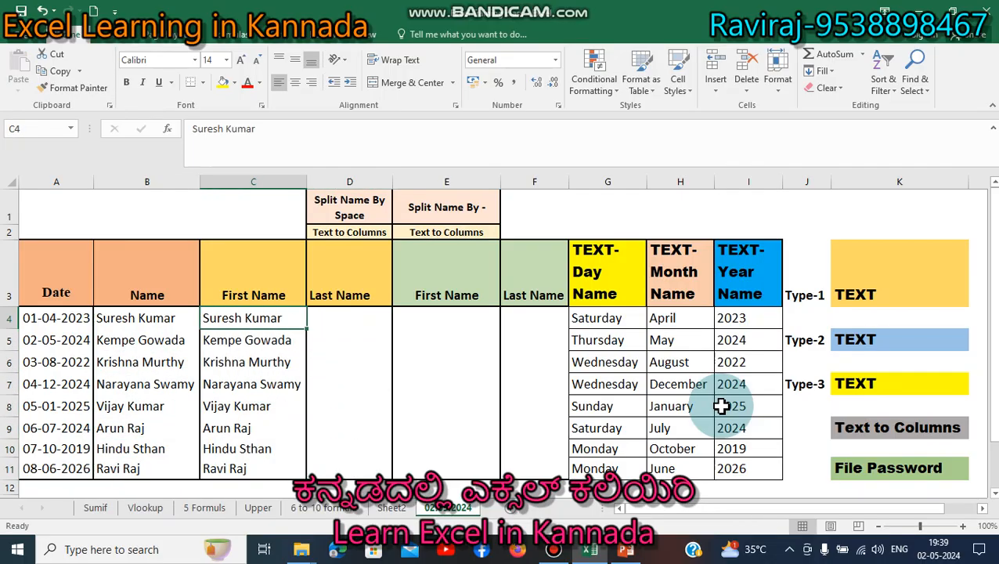
{"action": "key", "text": "Right"}
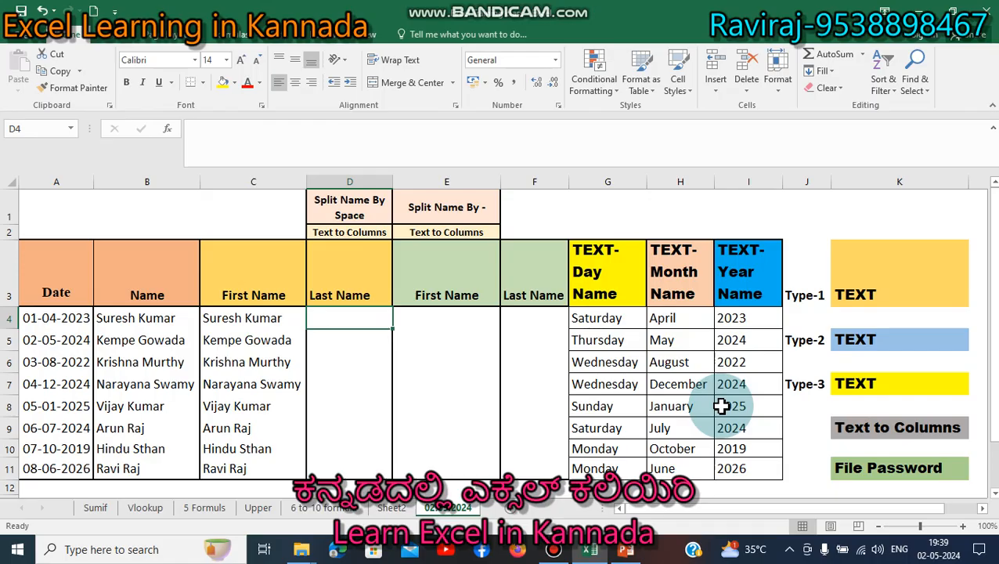
{"action": "key", "text": "Left"}
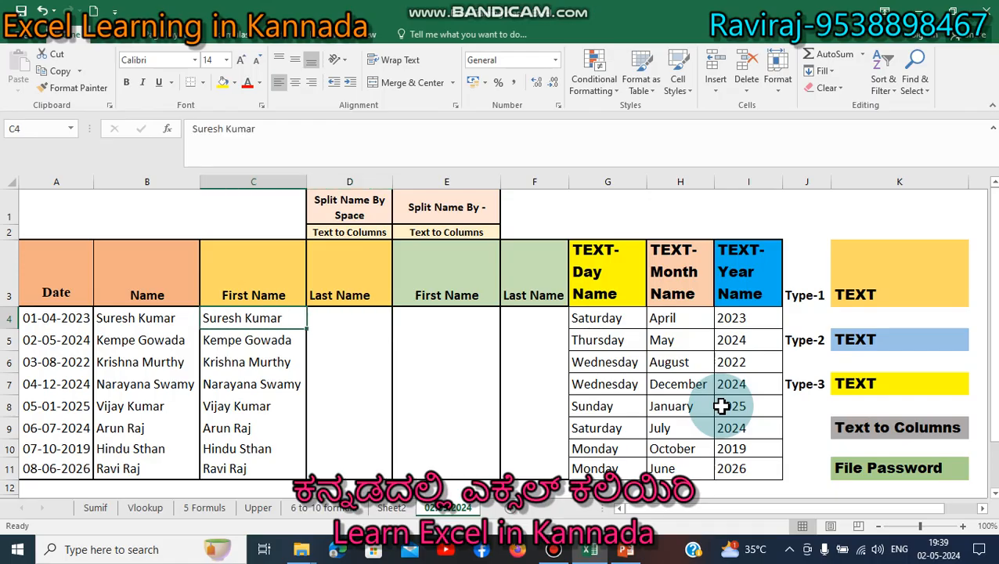
{"action": "key", "text": "Right"}
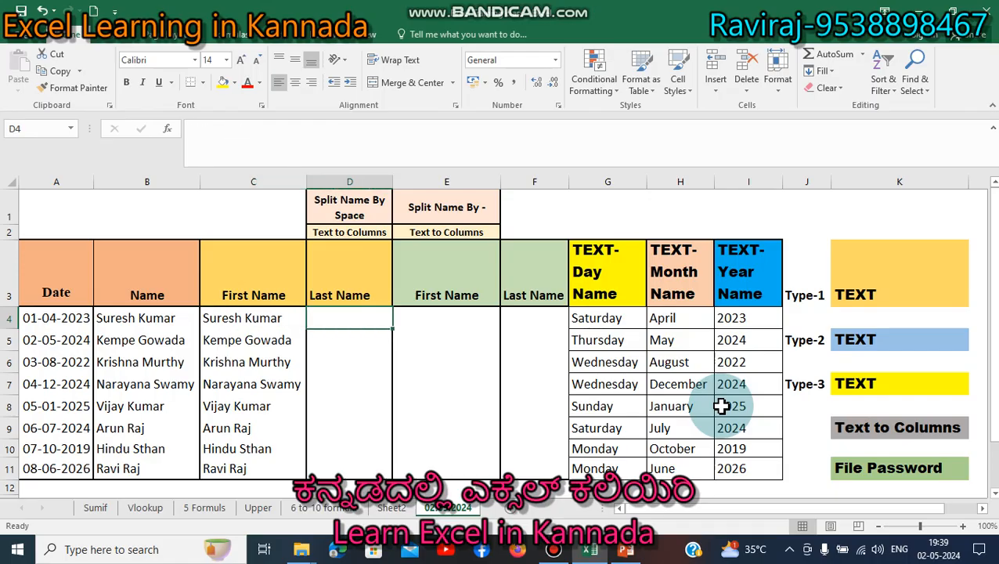
{"action": "key", "text": "Left"}
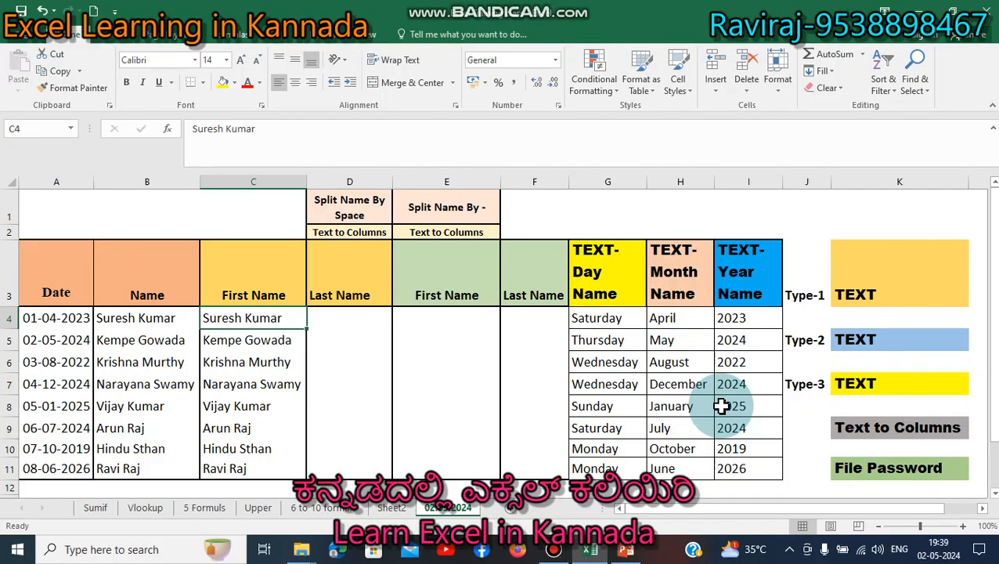
- Split the names in C4:C11 with Text to Columns as delimited data, adding Space as a delimiter and accepting replacement of existing data
{"action": "key", "text": "shift+Down"}
{"action": "key", "text": "shift+Down"}
{"action": "key", "text": "shift+Down"}
{"action": "key", "text": "shift+Down"}
{"action": "key", "text": "shift+Down"}
{"action": "key", "text": "shift+Down"}
{"action": "key", "text": "shift+Down"}
{"action": "key", "text": "shift+Down"}
{"action": "key", "text": "shift+Up"}
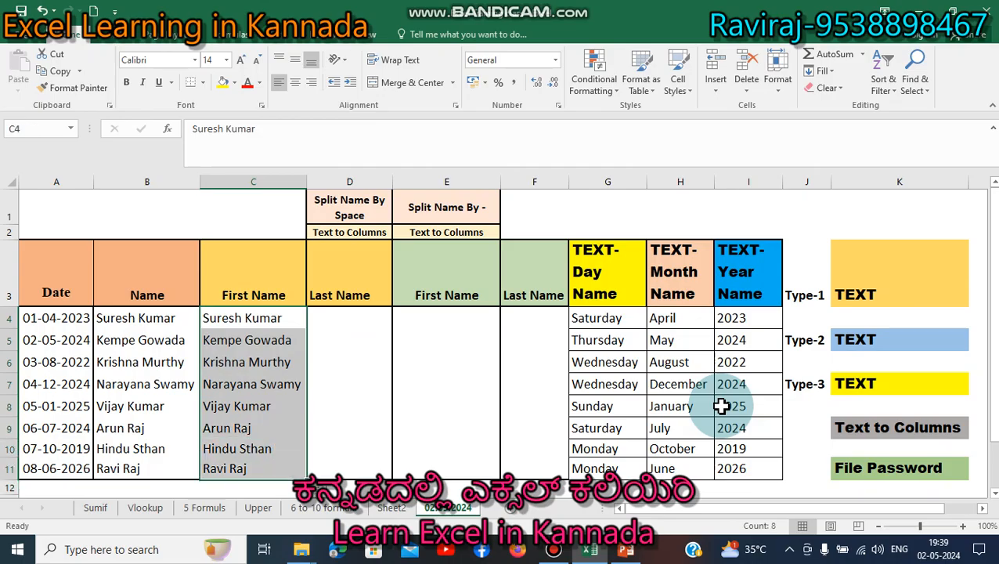
{"action": "left_click", "coordinate": [265, 41]}
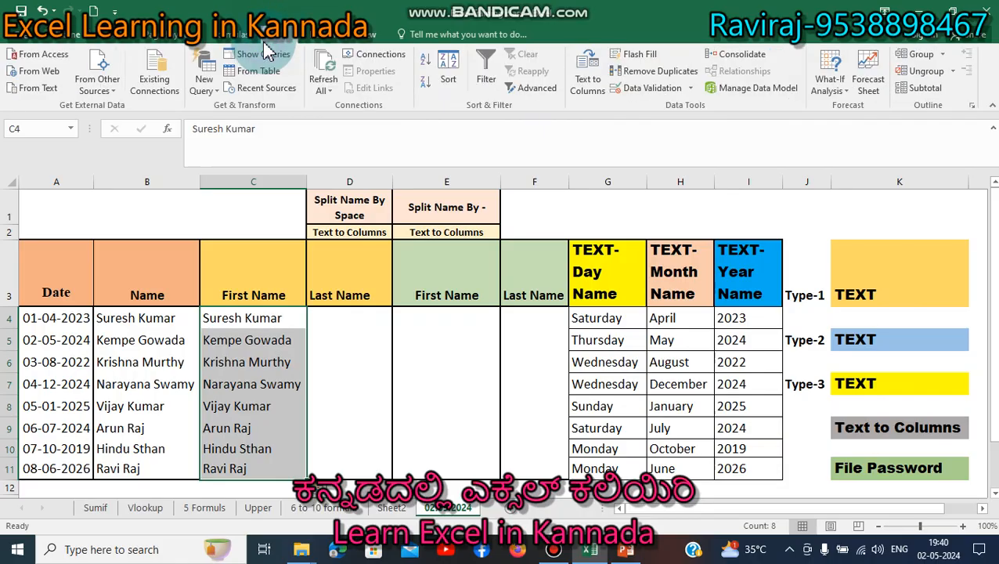
{"action": "left_click", "coordinate": [593, 79]}
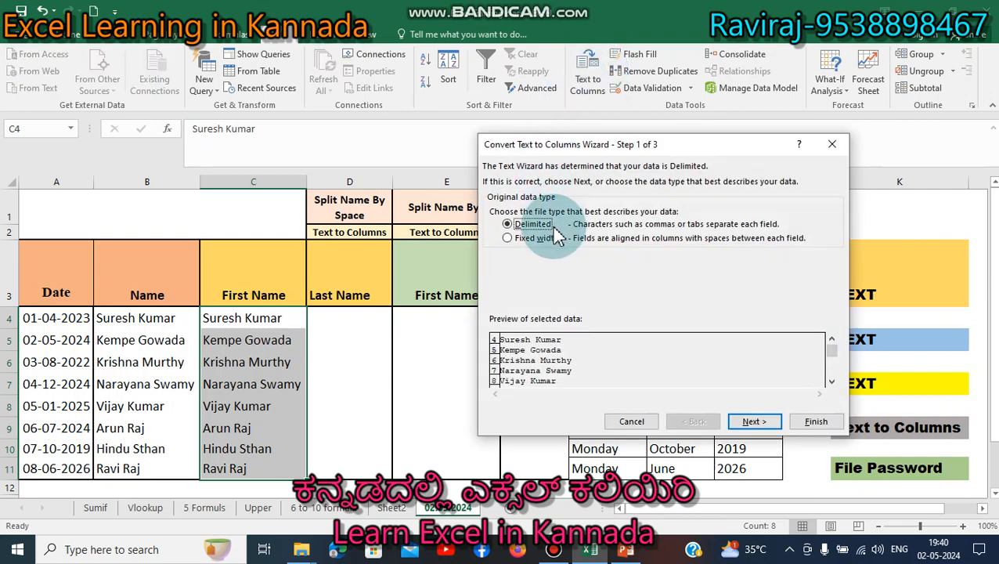
{"action": "left_click", "coordinate": [753, 422]}
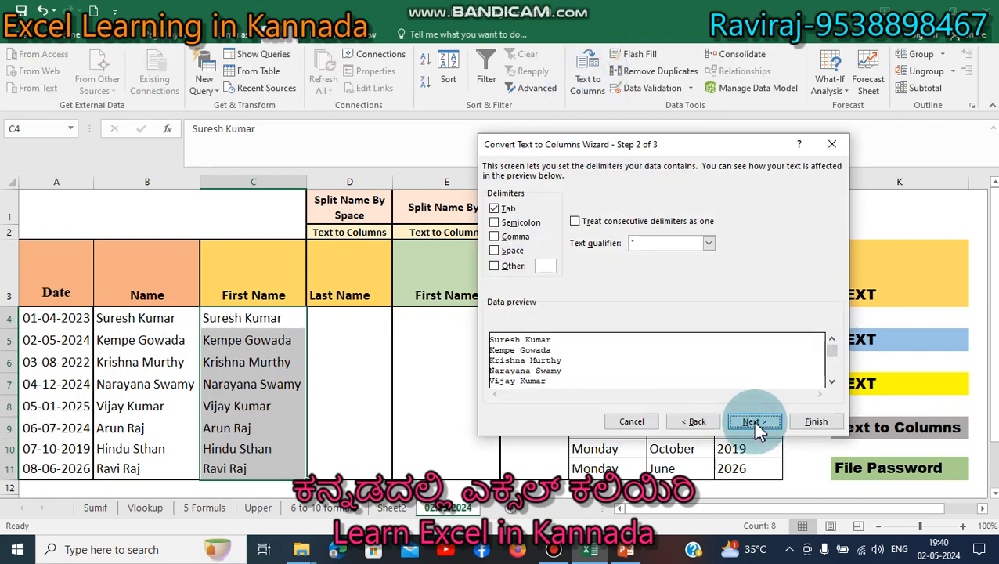
{"action": "left_click", "coordinate": [495, 250]}
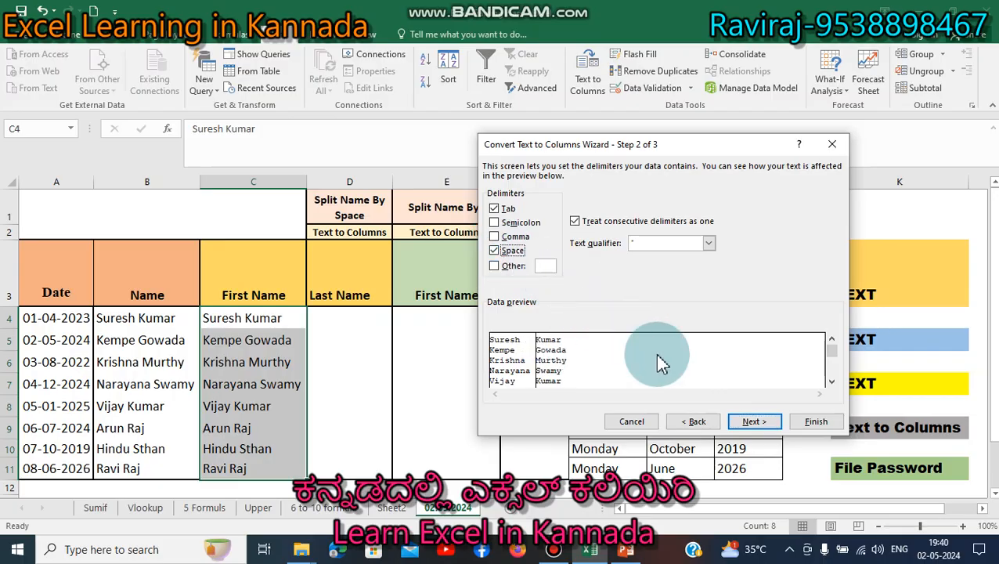
{"action": "left_click", "coordinate": [753, 422]}
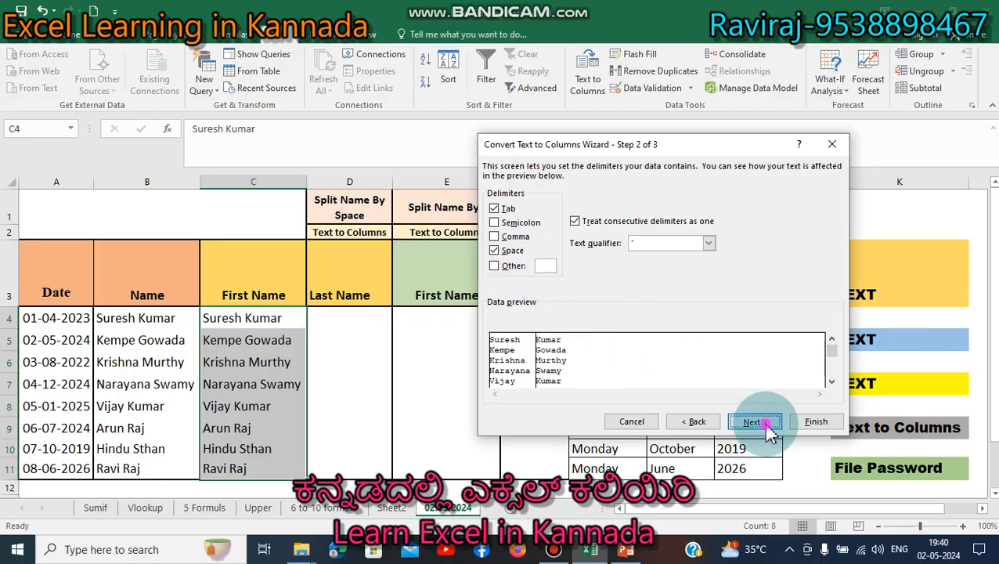
{"action": "left_click", "coordinate": [816, 422]}
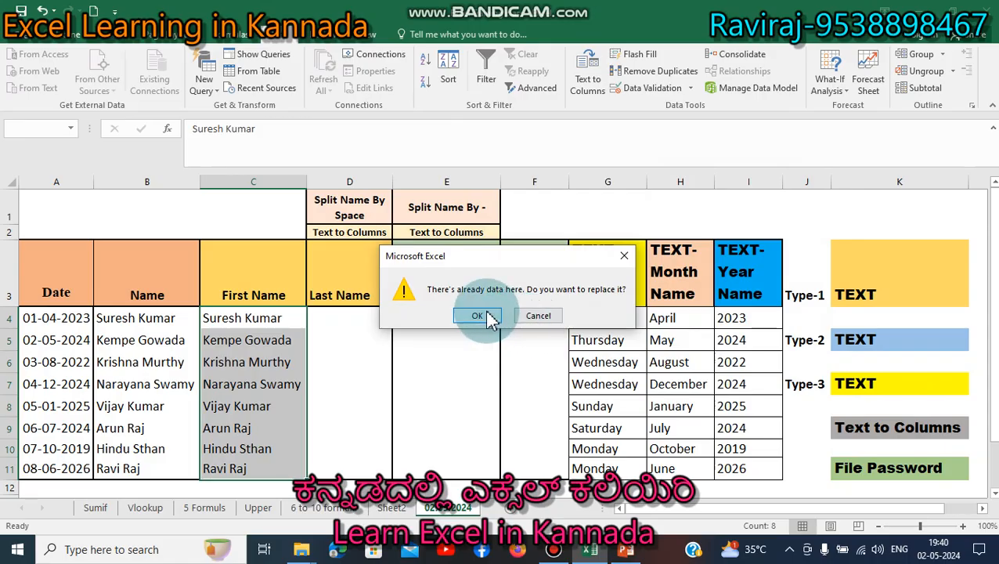
{"action": "left_click", "coordinate": [479, 316]}
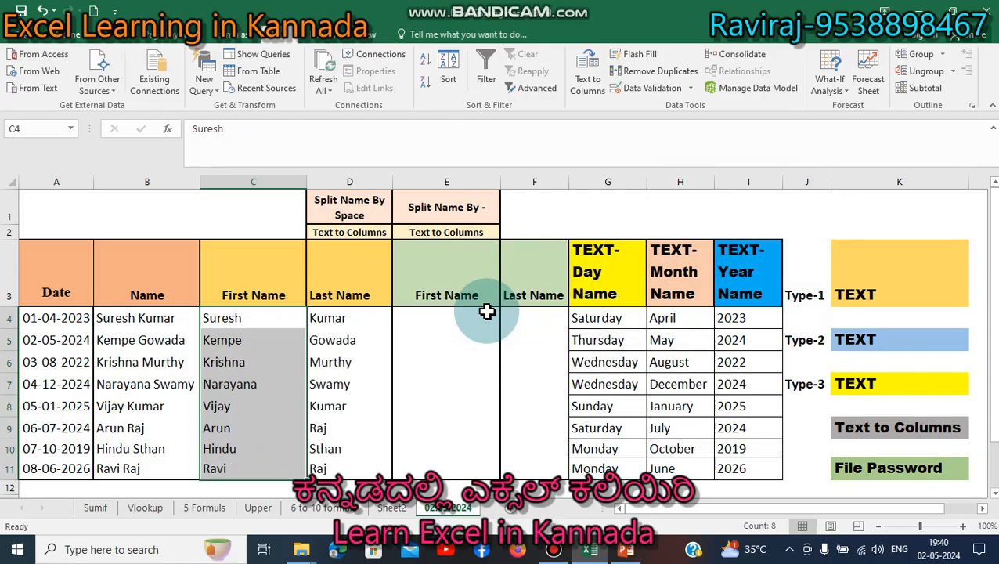
- Copy the full names from B4:B11 into the First Name column under "Split Name By -", starting at E4
{"action": "left_click", "coordinate": [357, 205]}
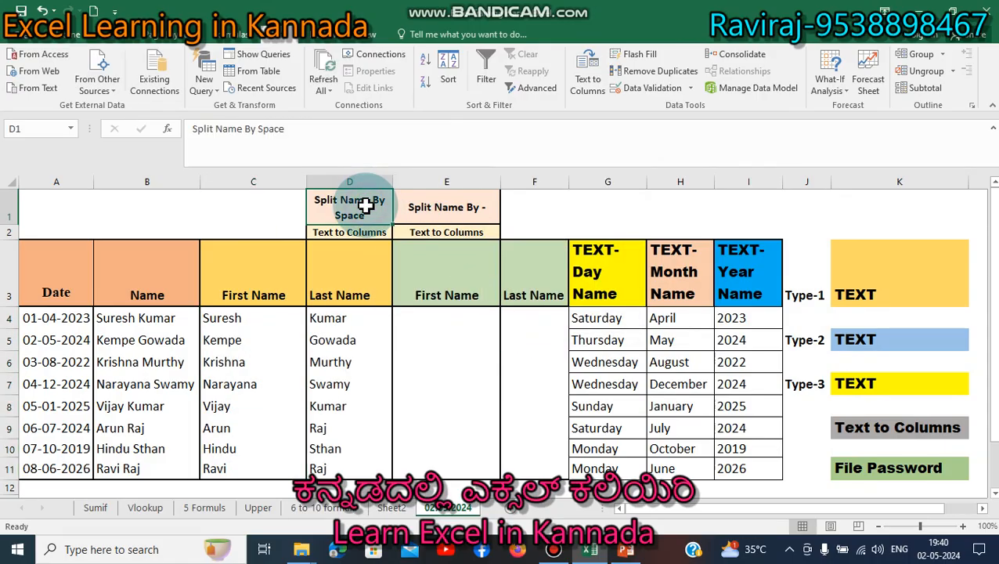
{"action": "left_click", "coordinate": [413, 319]}
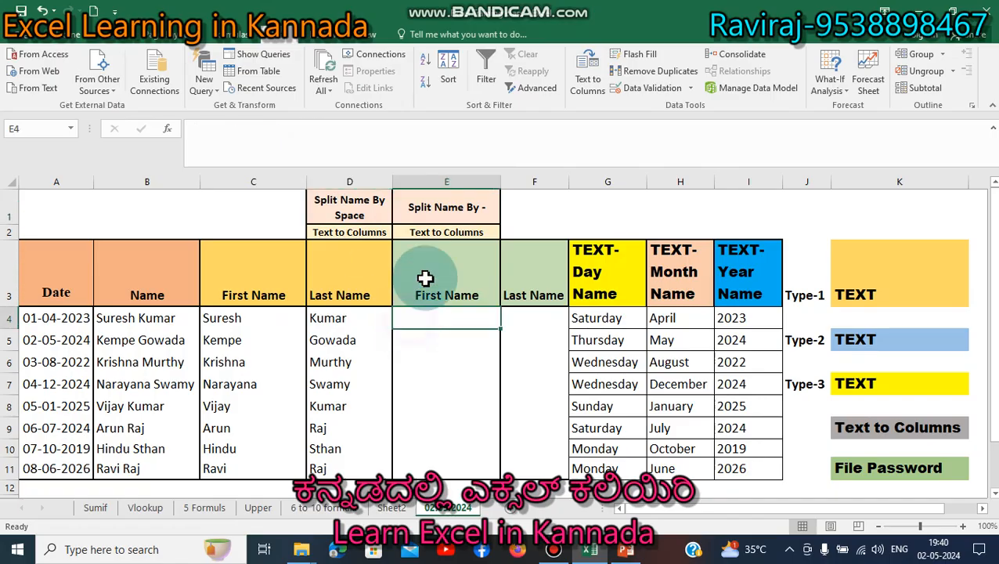
{"action": "left_click", "coordinate": [423, 218]}
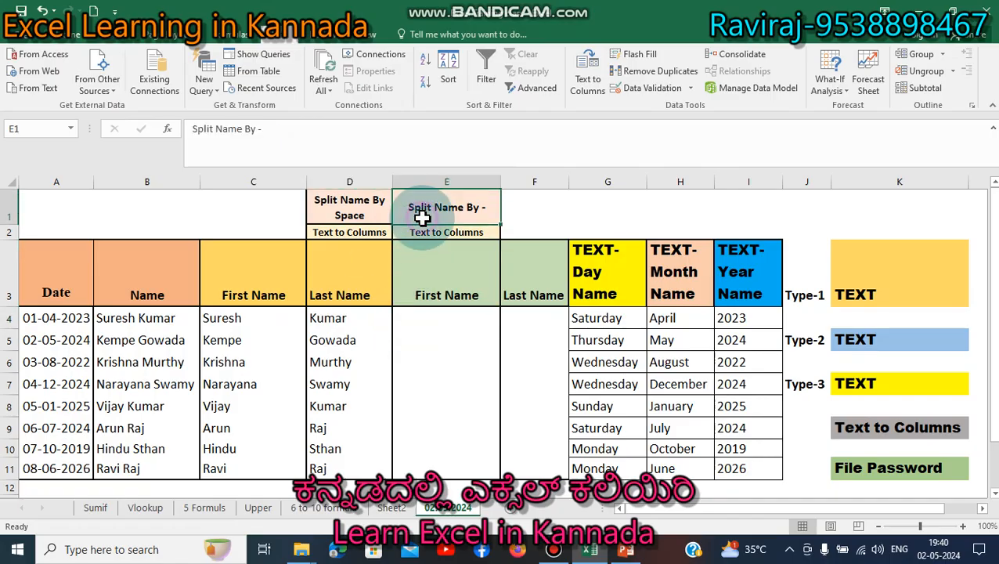
{"action": "left_click", "coordinate": [461, 320]}
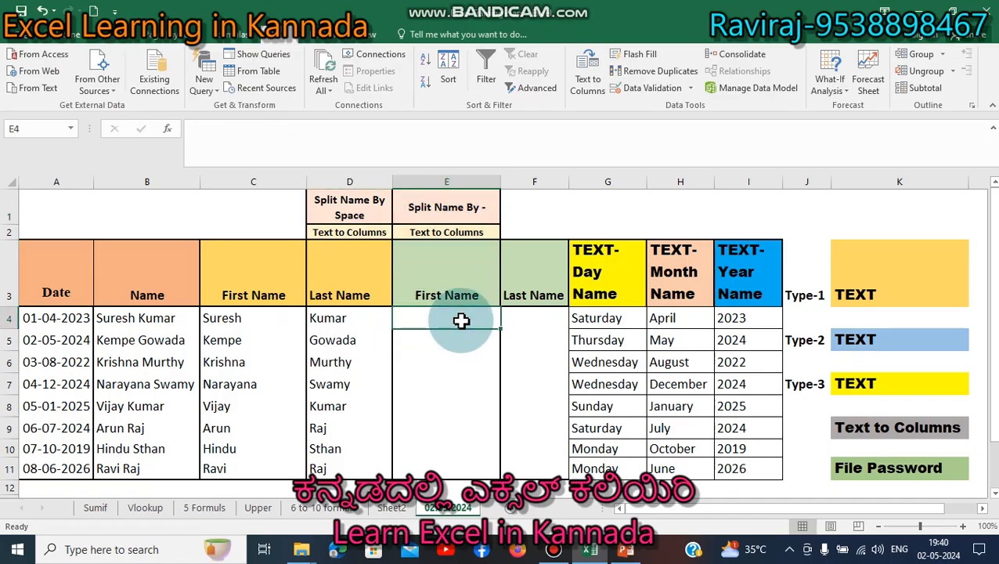
{"action": "key", "text": "Left"}
{"action": "key", "text": "Left"}
{"action": "key", "text": "Left"}
{"action": "key", "text": "shift+Down"}
{"action": "key", "text": "shift+Down"}
{"action": "key", "text": "shift+Down"}
{"action": "key", "text": "shift+Down"}
{"action": "key", "text": "shift+Down"}
{"action": "key", "text": "shift+Down"}
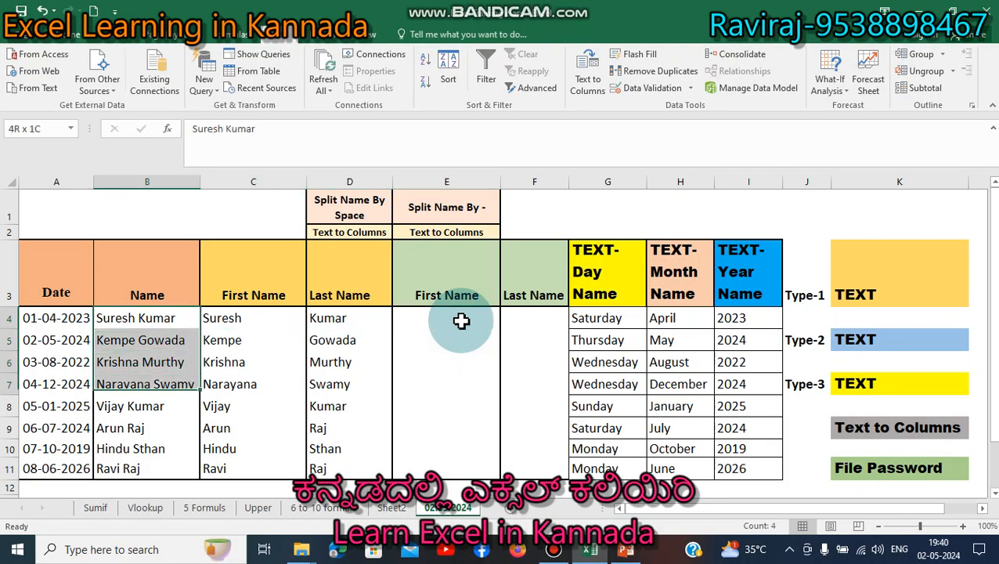
{"action": "key", "text": "shift+Down"}
{"action": "key", "text": "ctrl+c"}
{"action": "key", "text": "Right"}
{"action": "key", "text": "Right"}
{"action": "key", "text": "Right"}
{"action": "key", "text": "Right"}
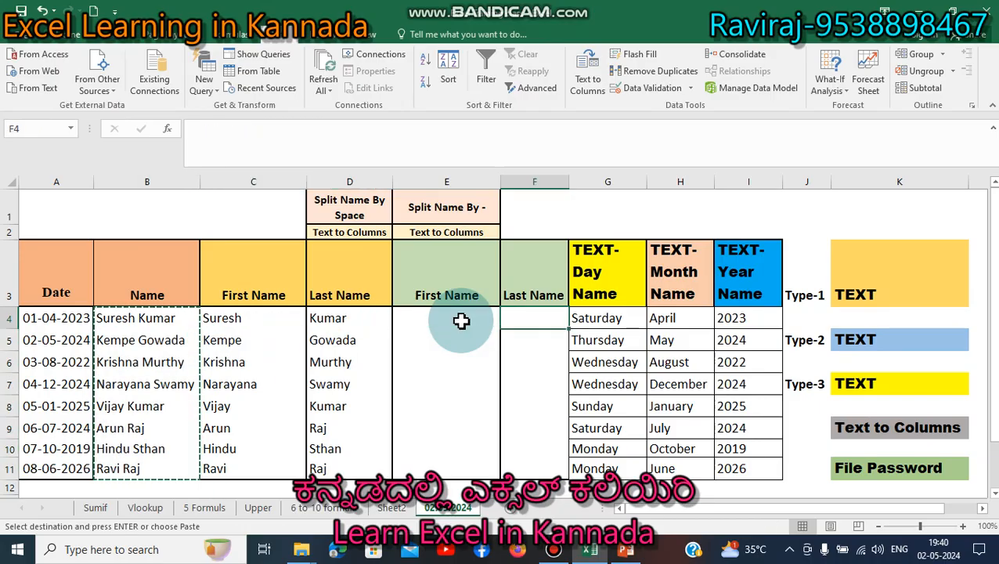
{"action": "key", "text": "Left"}
{"action": "key", "text": "Return"}
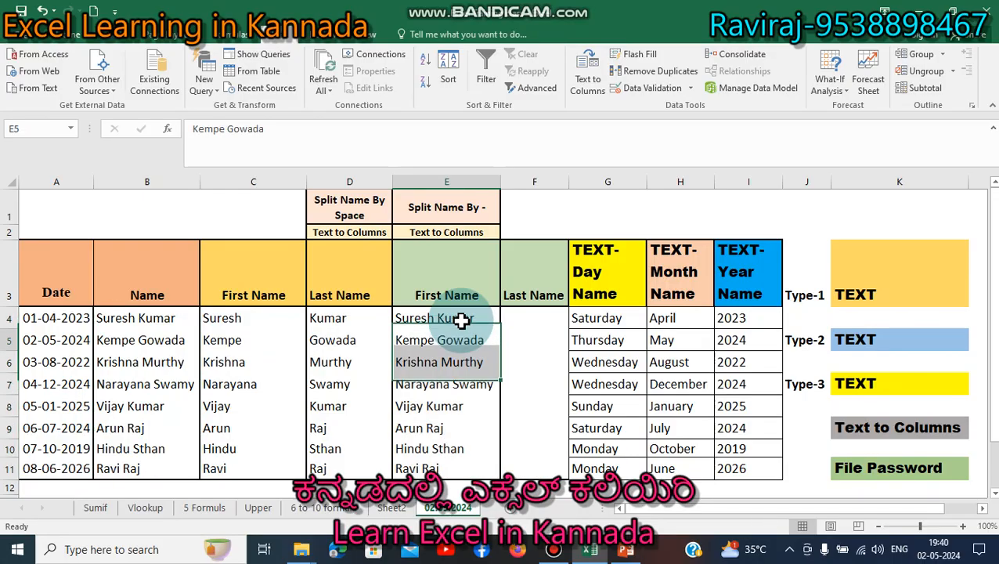
- Try to replace the space with a hyphen by editing each name individually in E4, E5 and E6
{"action": "double_click", "coordinate": [461, 320]}
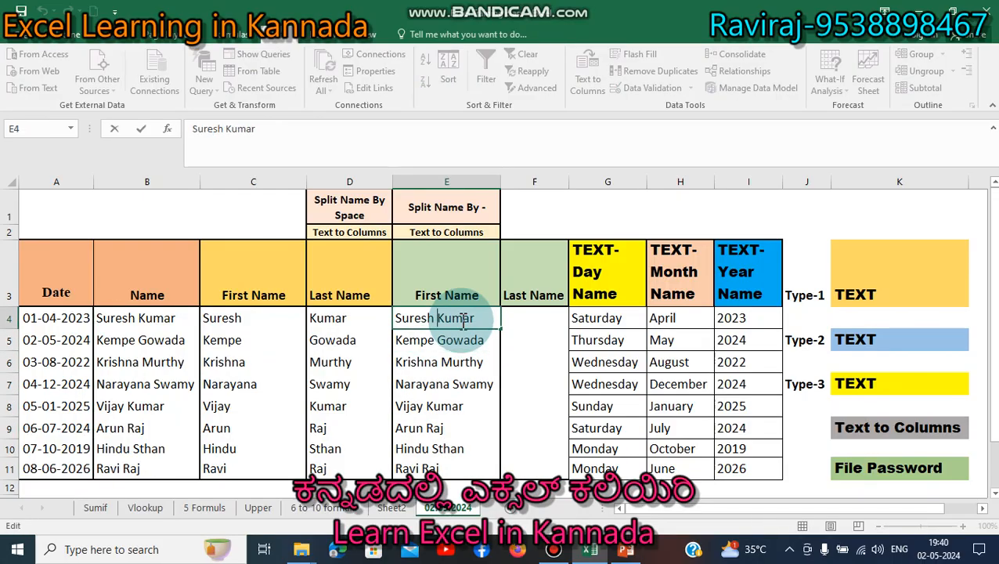
{"action": "key", "text": "BackSpace"}
{"action": "type", "text": "-"}
{"action": "key", "text": "Return"}
{"action": "key", "text": "F2"}
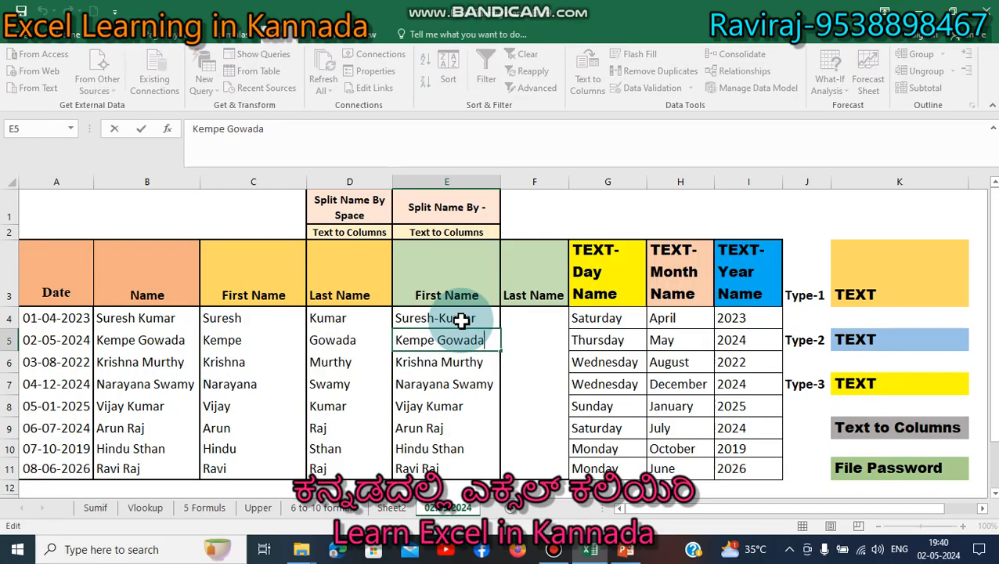
{"action": "key", "text": "BackSpace"}
{"action": "type", "text": "-"}
{"action": "key", "text": "Return"}
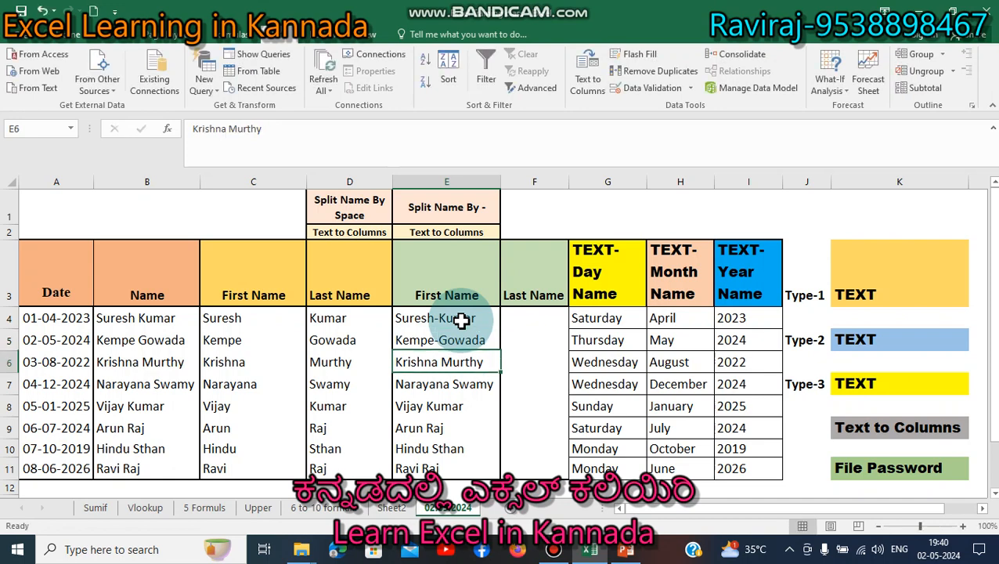
{"action": "key", "text": "F2"}
{"action": "key", "text": "Left"}
{"action": "key", "text": "Left"}
{"action": "key", "text": "Left"}
{"action": "key", "text": "Left"}
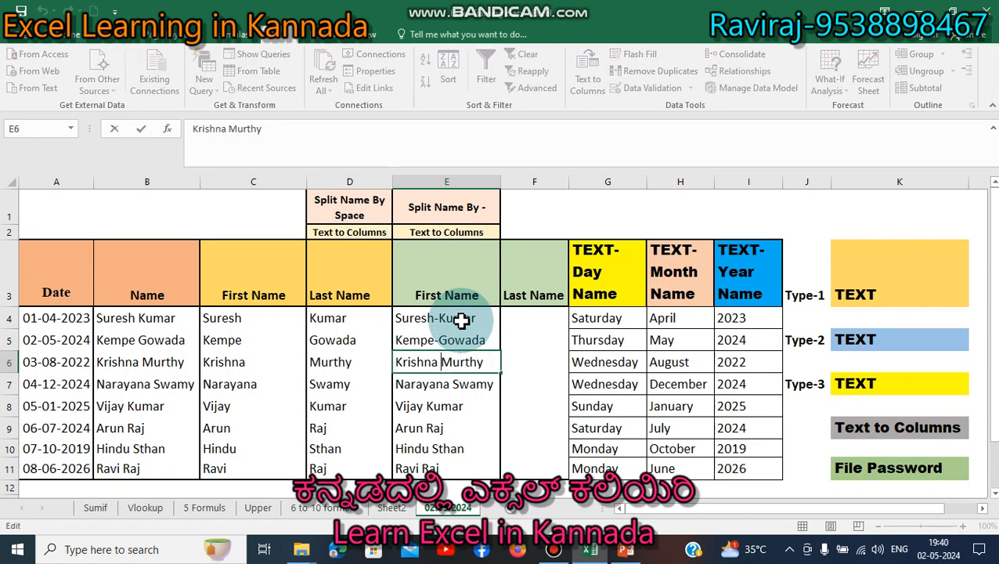
{"action": "key", "text": "BackSpace"}
{"action": "type", "text": "-"}
- Undo the individual hyphen edits in E4:E6
{"action": "key", "text": "ctrl+z"}
{"action": "key", "text": "ctrl+z"}
{"action": "key", "text": "ctrl+z"}
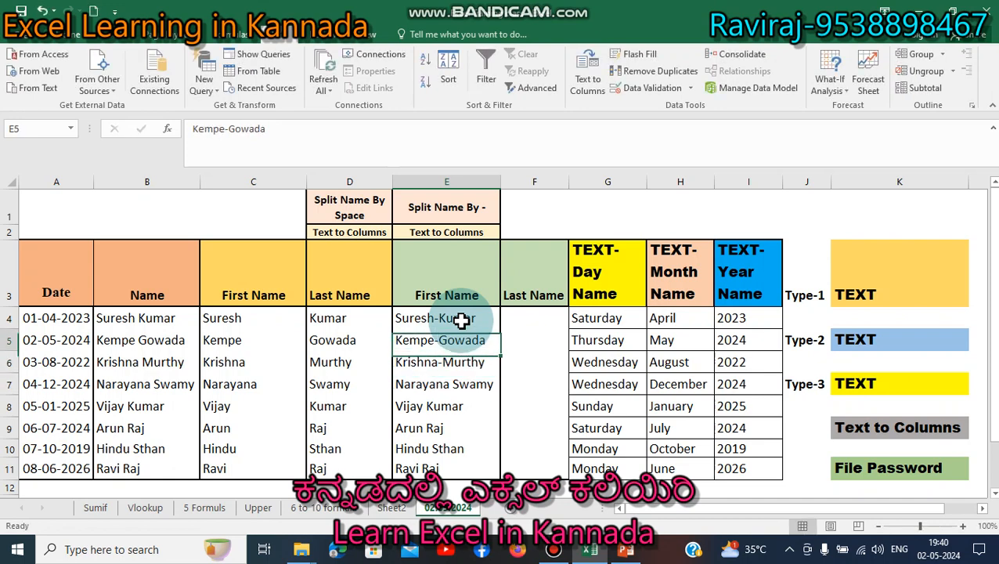
- Replace all spaces in the names in E4:E11 with a hyphen using Find and Replace
{"action": "key", "text": "shift+Down"}
{"action": "key", "text": "shift+Down"}
{"action": "key", "text": "shift+Down"}
{"action": "key", "text": "shift+Down"}
{"action": "key", "text": "shift+Down"}
{"action": "key", "text": "shift+Down"}
{"action": "key", "text": "shift+Down"}
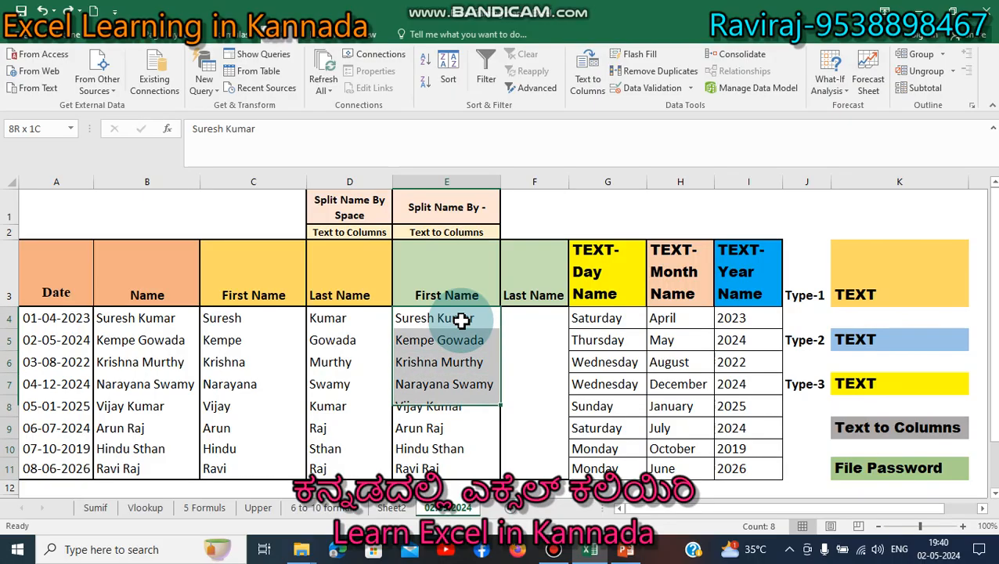
{"action": "key", "text": "ctrl+h"}
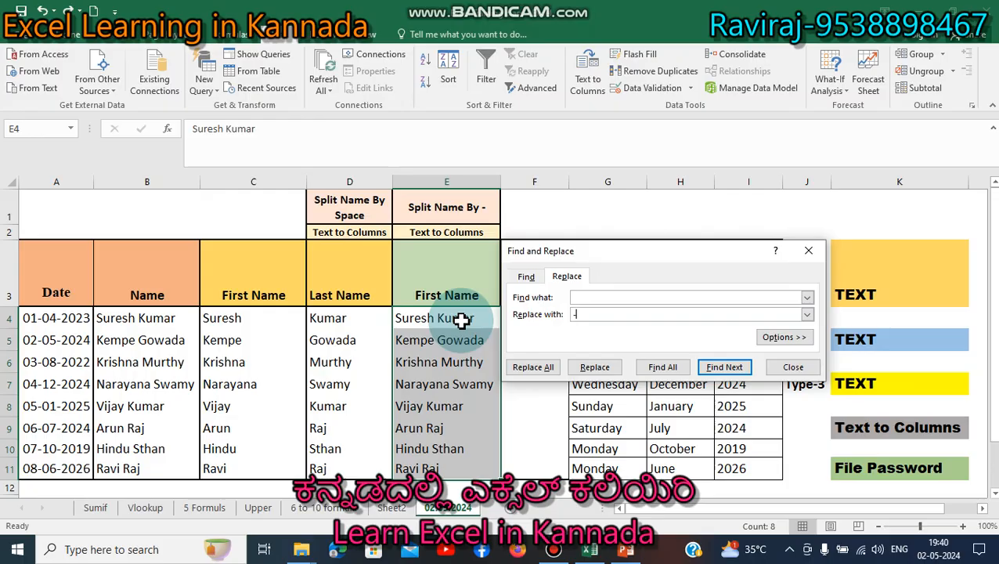
{"action": "key", "text": "alt+a"}
{"action": "key", "text": "Return"}
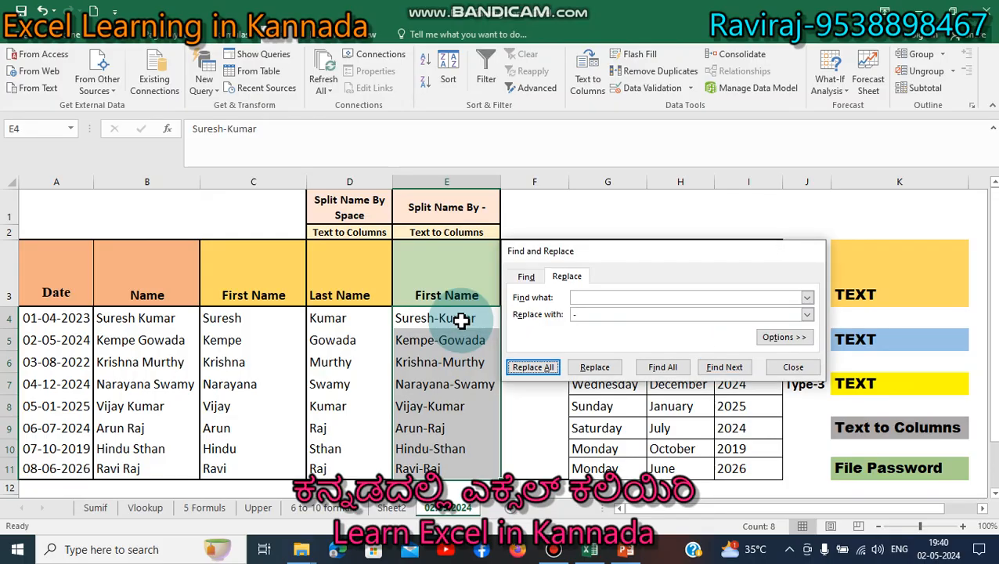
{"action": "key", "text": "Escape"}
- Set up Text to Columns for the hyphenated names in E4:E11 as delimited data, with a hyphen as the Other delimiter
{"action": "left_click", "coordinate": [462, 319]}
{"action": "key", "text": "Right"}
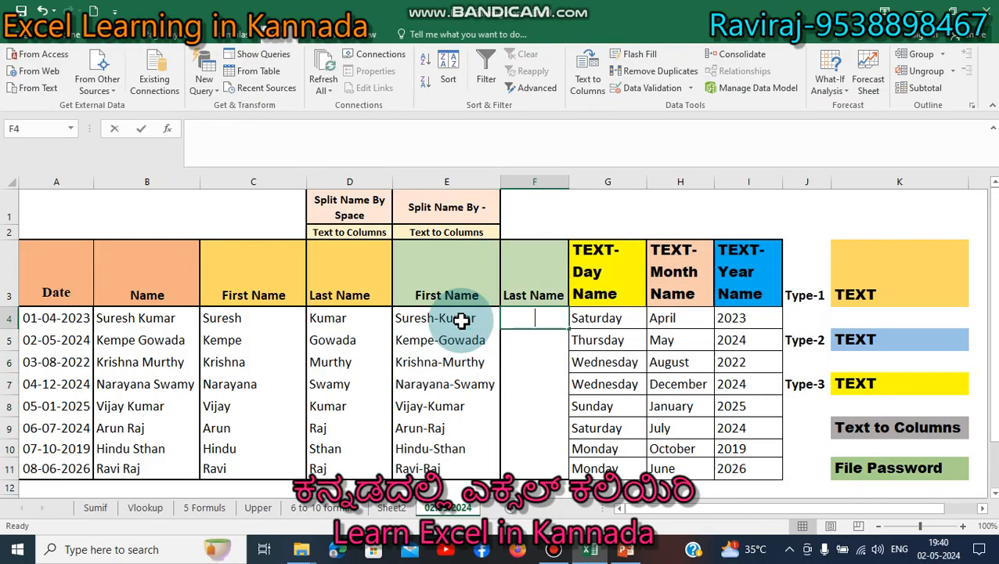
{"action": "left_click", "coordinate": [462, 319]}
{"action": "key", "text": "ctrl+shift+Down"}
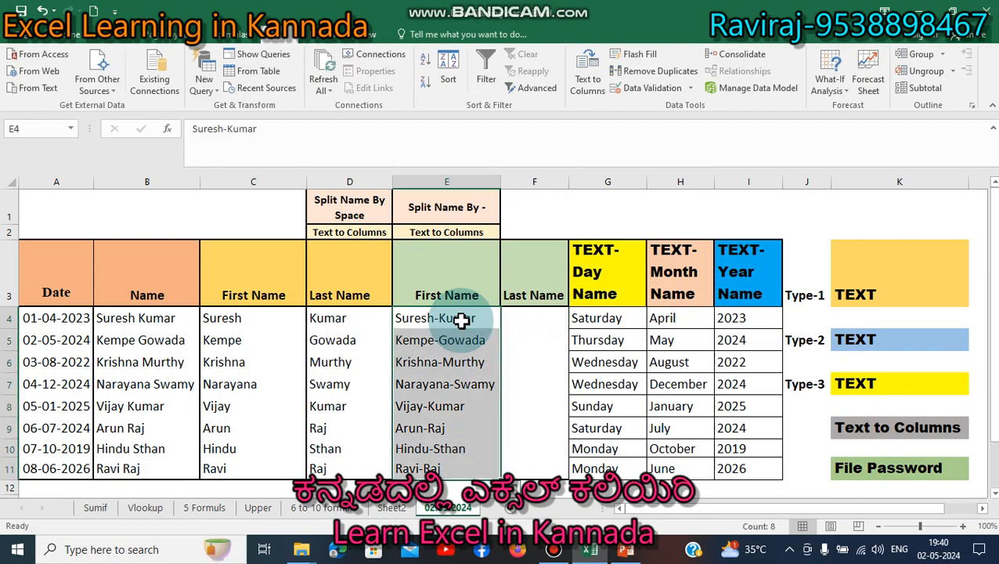
{"action": "left_click", "coordinate": [587, 82]}
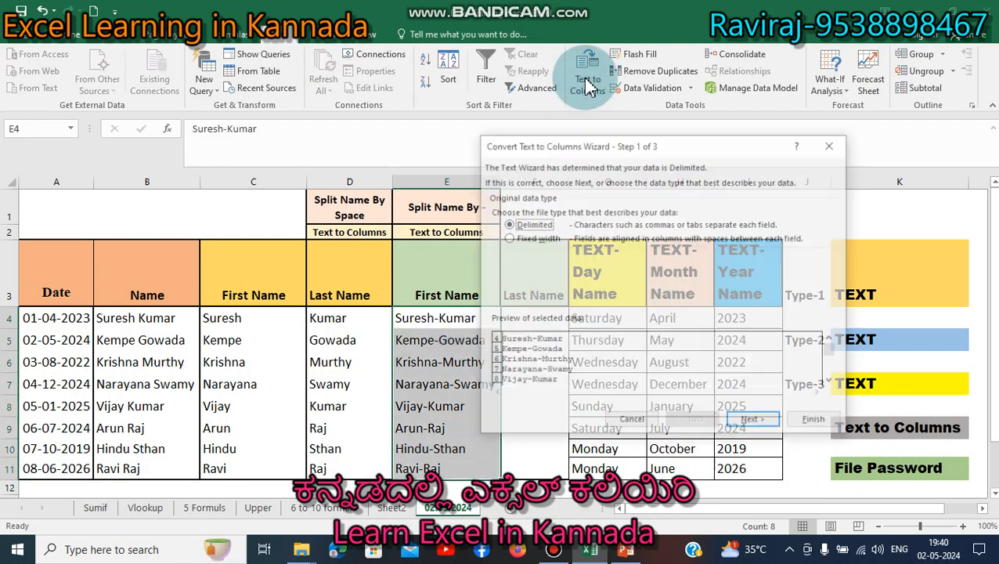
{"action": "left_click", "coordinate": [750, 421]}
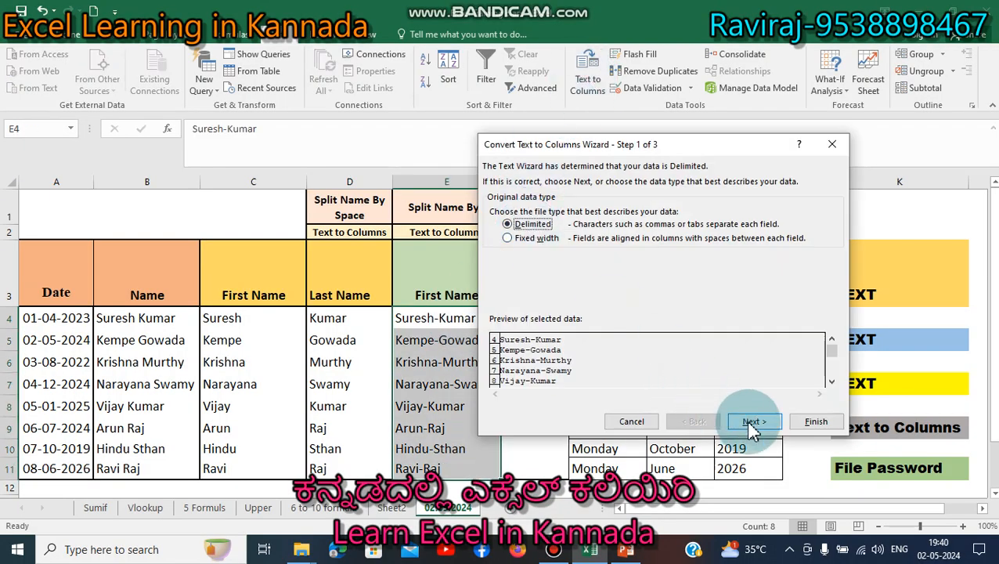
{"action": "left_click", "coordinate": [494, 250]}
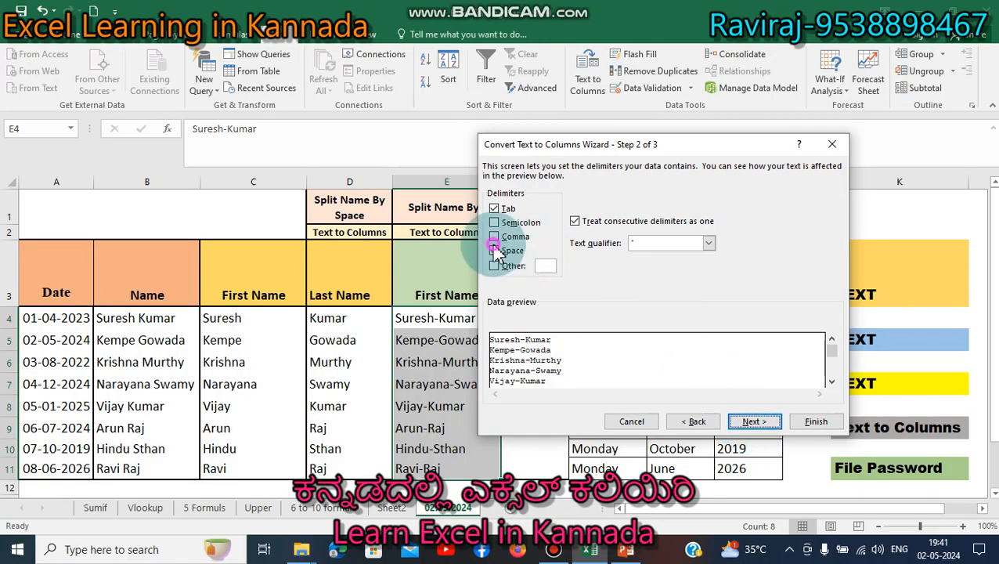
{"action": "left_click", "coordinate": [494, 251]}
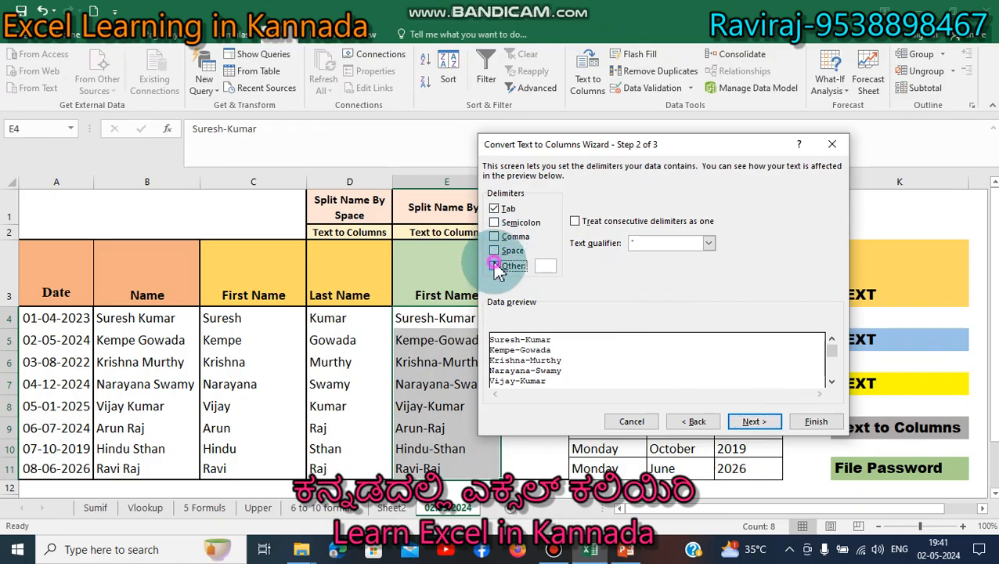
{"action": "left_click", "coordinate": [510, 266]}
{"action": "left_click", "coordinate": [542, 267]}
{"action": "type", "text": "-"}
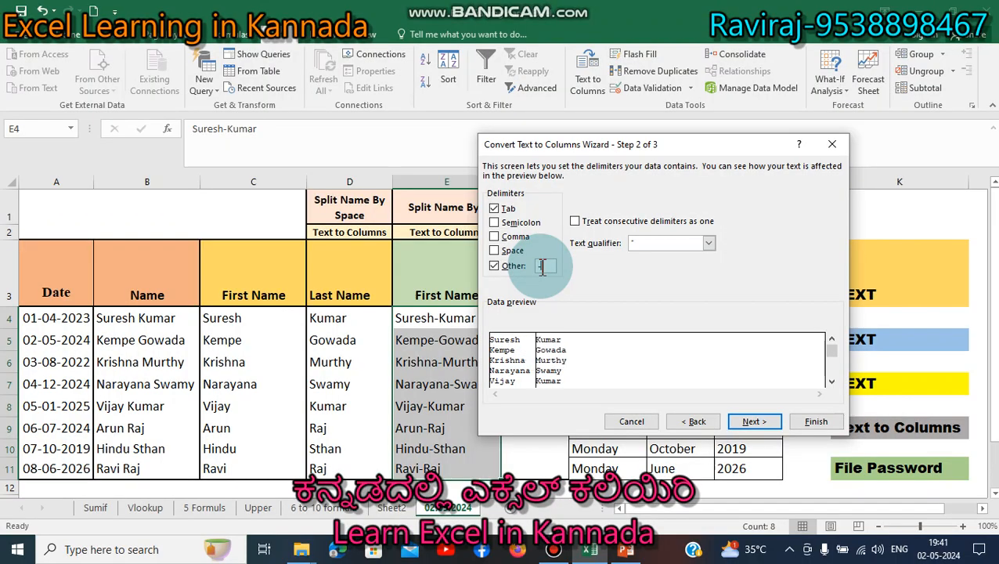
- Finish splitting the hyphenated names into the First Name and Last Name columns, allowing existing data to be replaced
{"action": "left_click", "coordinate": [753, 422]}
{"action": "left_click", "coordinate": [754, 423]}
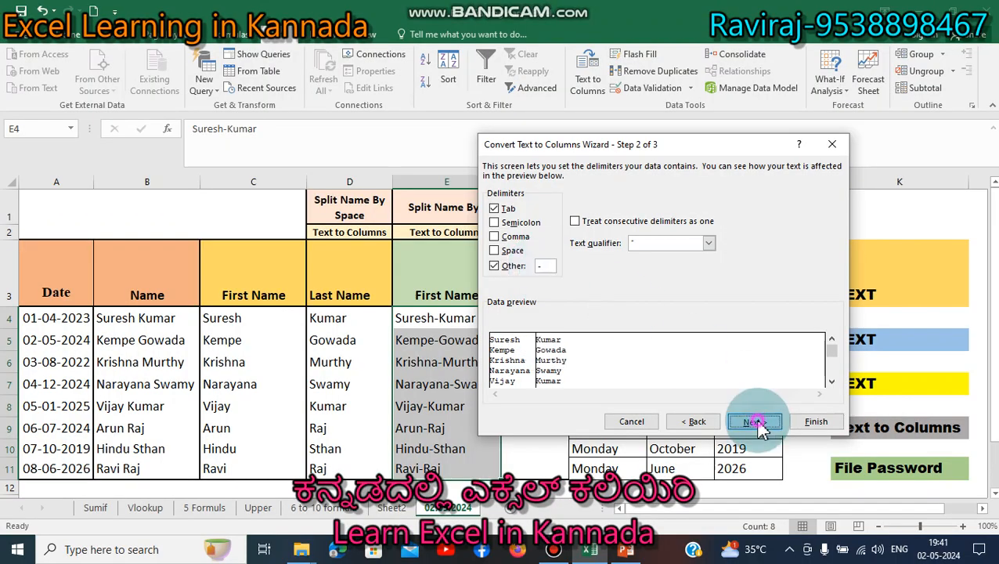
{"action": "left_click", "coordinate": [815, 421]}
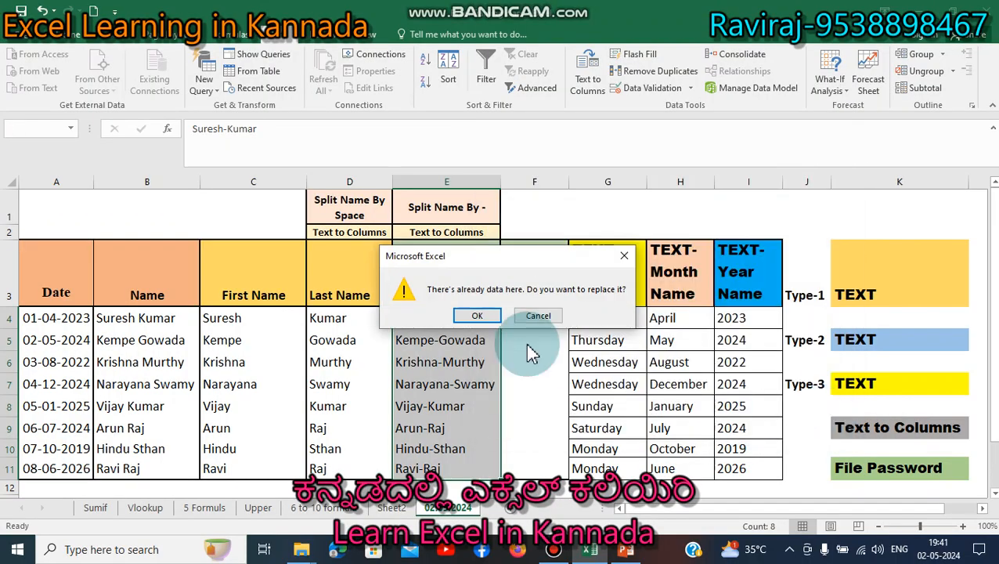
{"action": "left_click", "coordinate": [475, 314]}
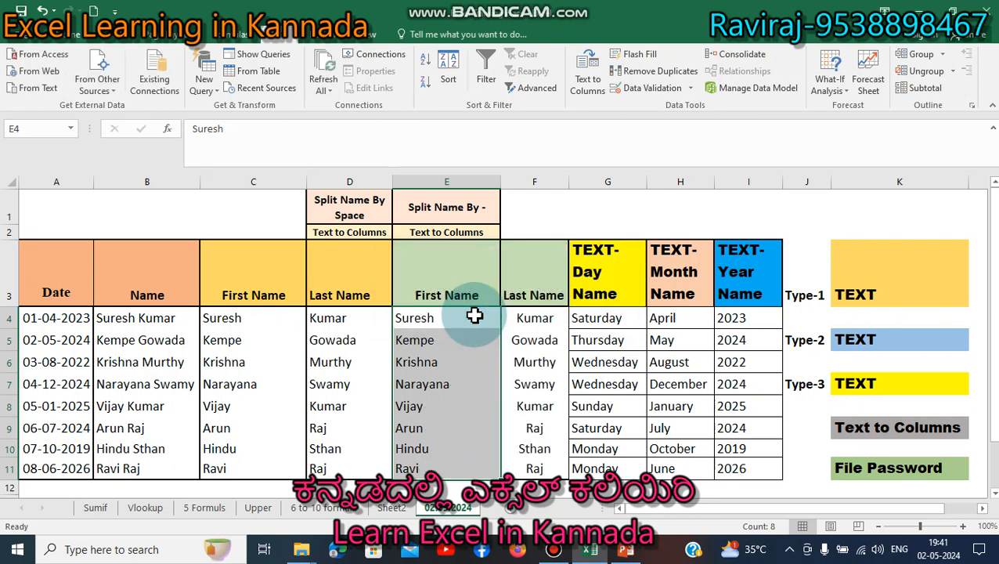
{"action": "key", "text": "Right"}
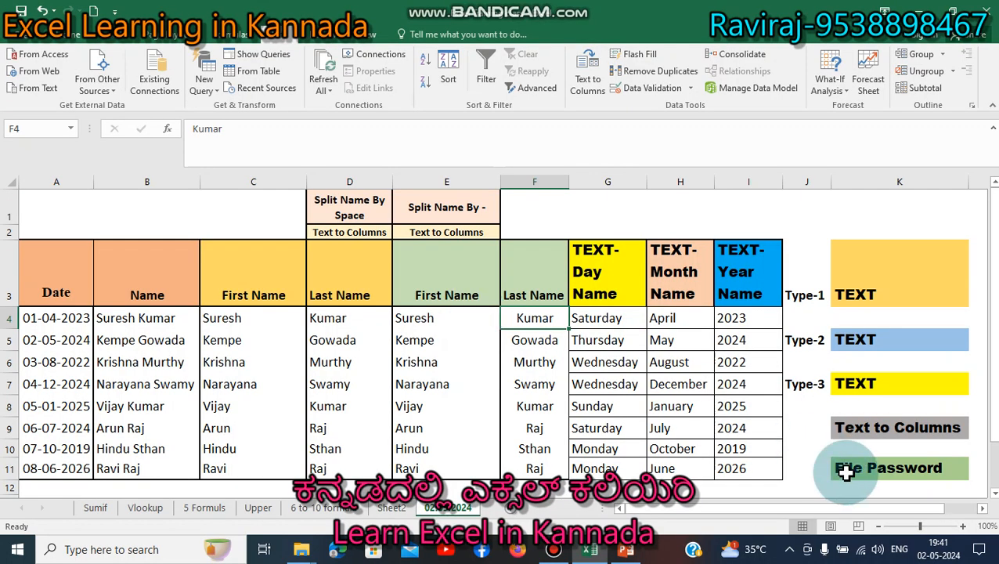
{"action": "left_click", "coordinate": [743, 446]}
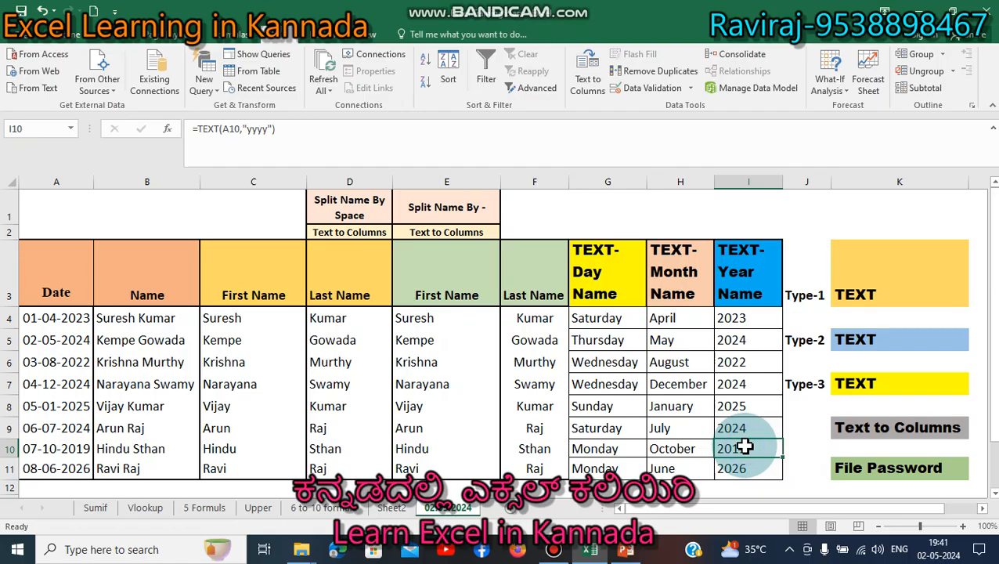